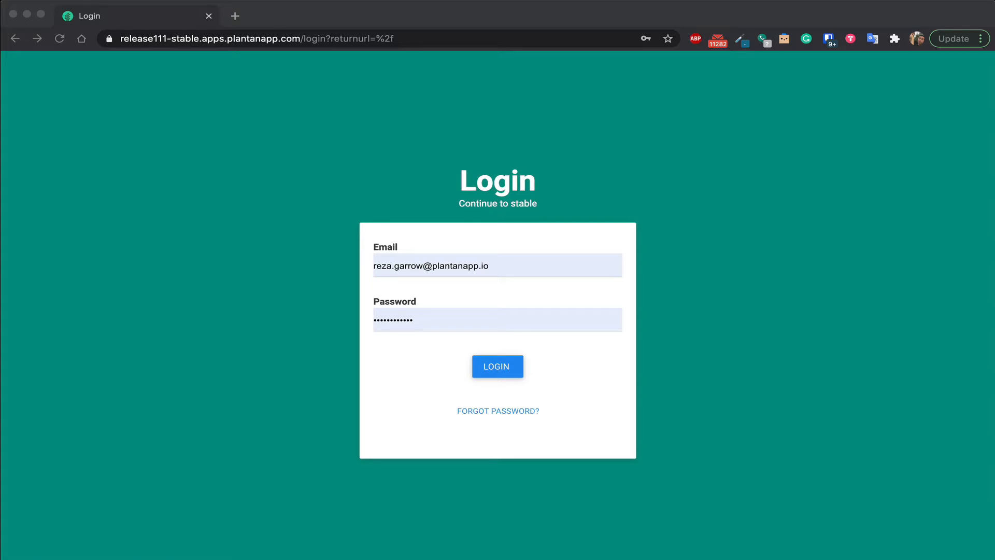
Log in with the prefilled credentials and open the ToDos page from the site navigation.
{"action": "left_click", "coordinate": [502, 373]}
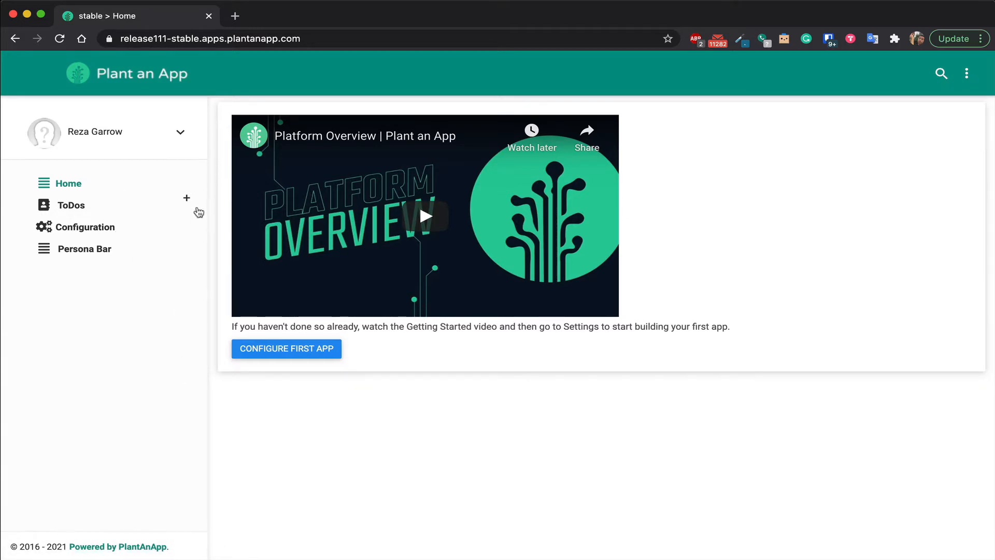
{"action": "left_click", "coordinate": [187, 201]}
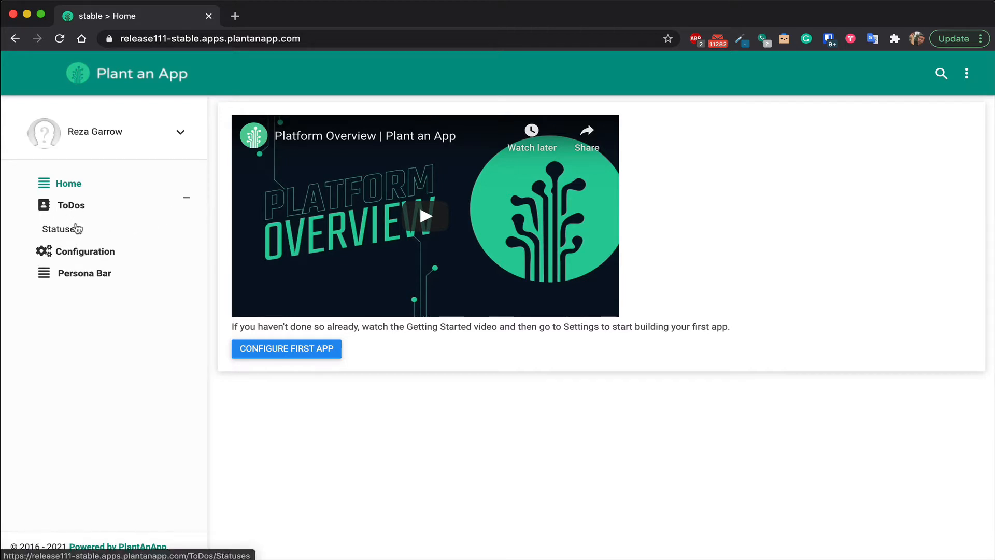
{"action": "left_click", "coordinate": [76, 207]}
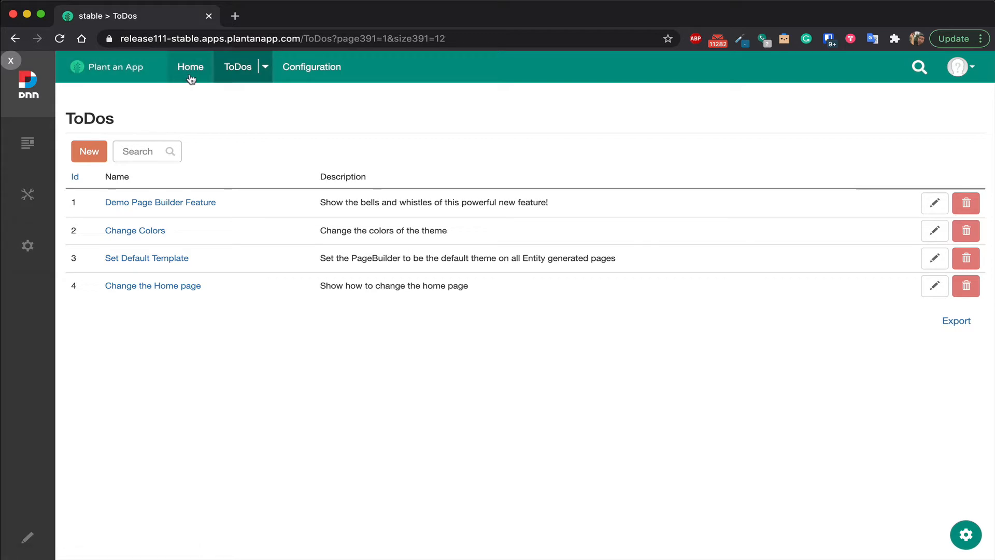
Hide the dark admin sidebar on the ToDos page and view the account menu's options.
{"action": "left_click", "coordinate": [265, 67]}
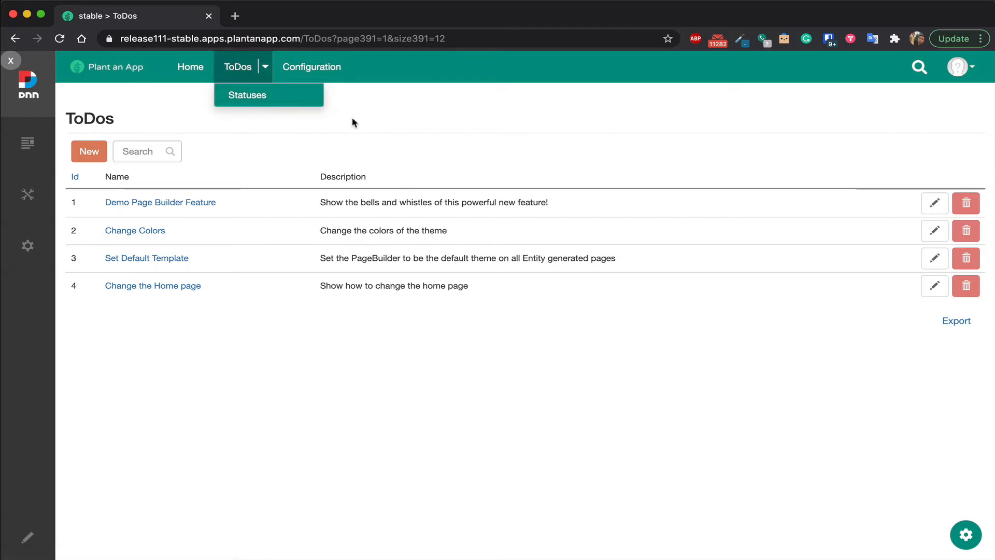
{"action": "left_click", "coordinate": [10, 61]}
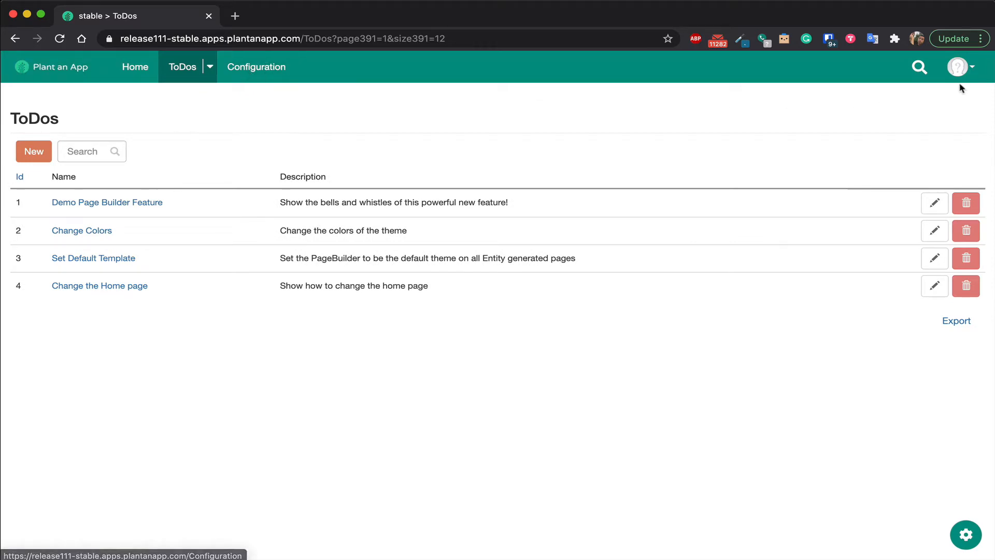
{"action": "left_click", "coordinate": [968, 73]}
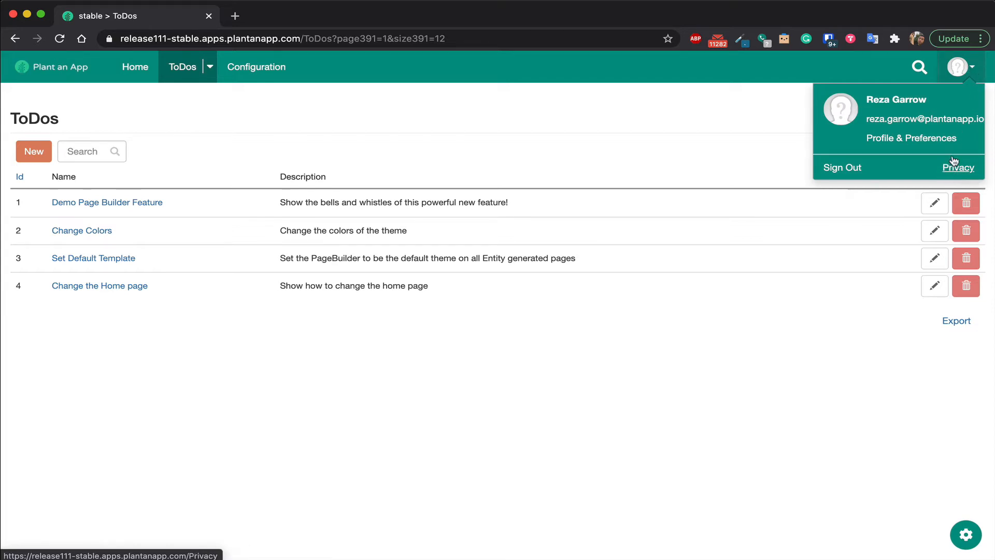
{"action": "left_click", "coordinate": [971, 73]}
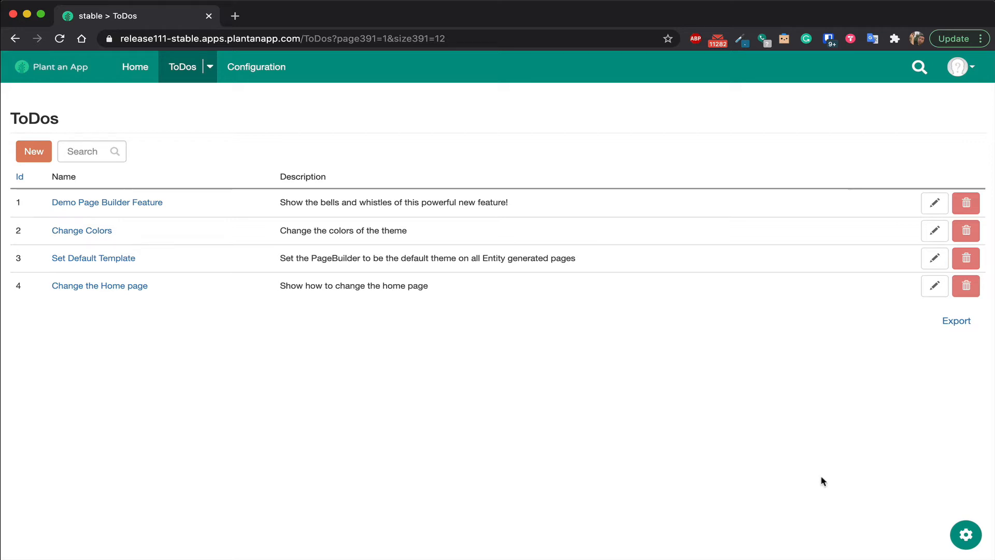
Look at the AppBuilder's Getting Started page from the page settings, and return to the ToDos list.
{"action": "left_click", "coordinate": [964, 538]}
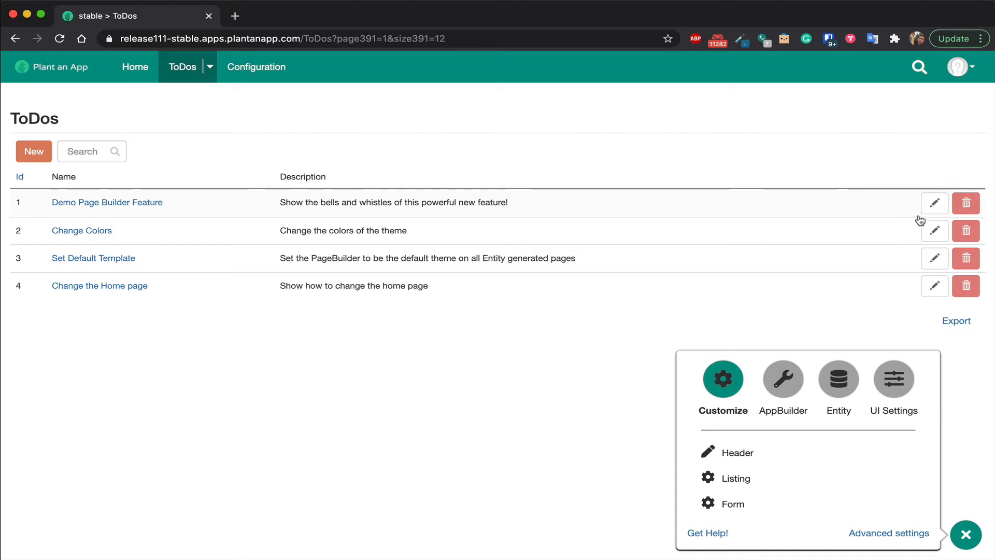
{"action": "left_click", "coordinate": [792, 398]}
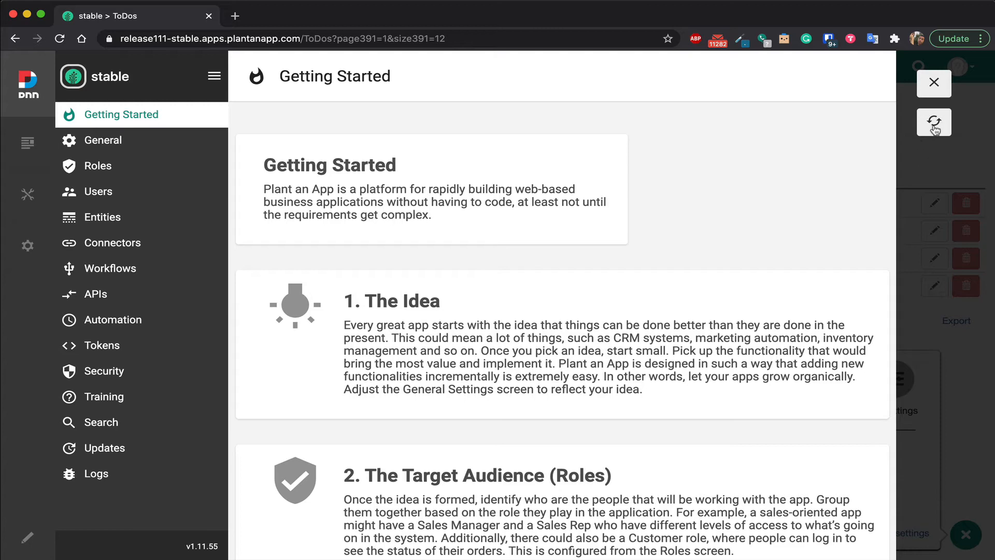
{"action": "left_click", "coordinate": [933, 83]}
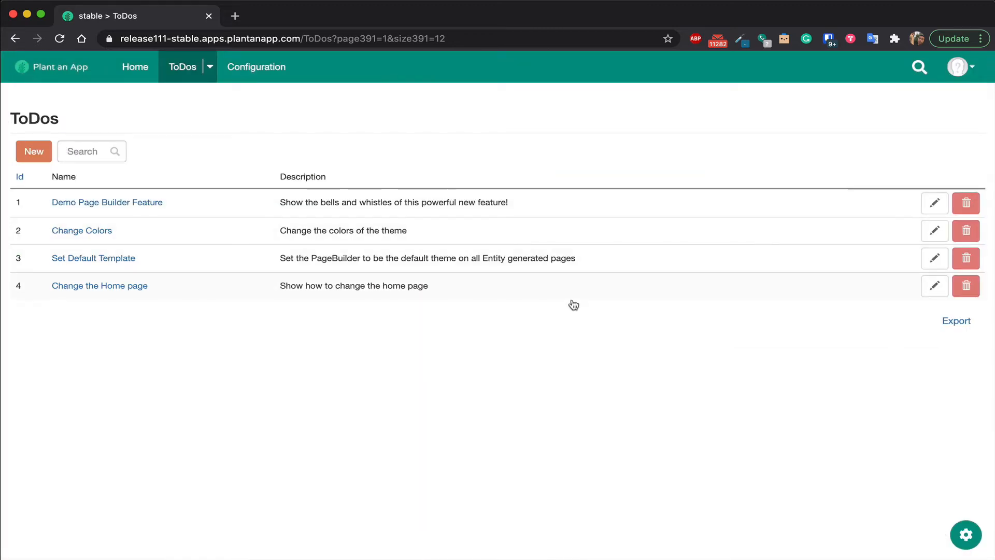
Open the ToDo entity's properties and add a custom property named Status.
{"action": "left_click", "coordinate": [972, 542]}
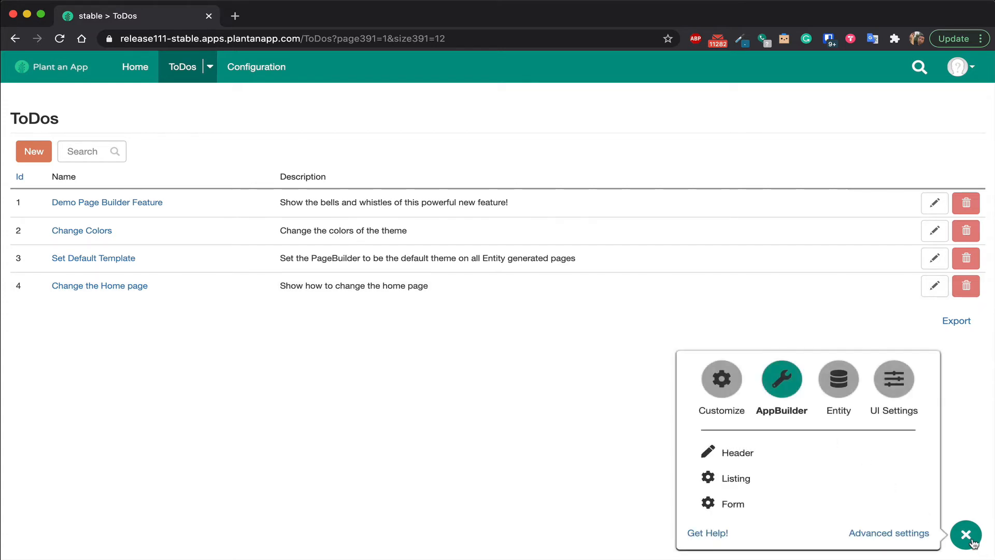
{"action": "left_click", "coordinate": [842, 394]}
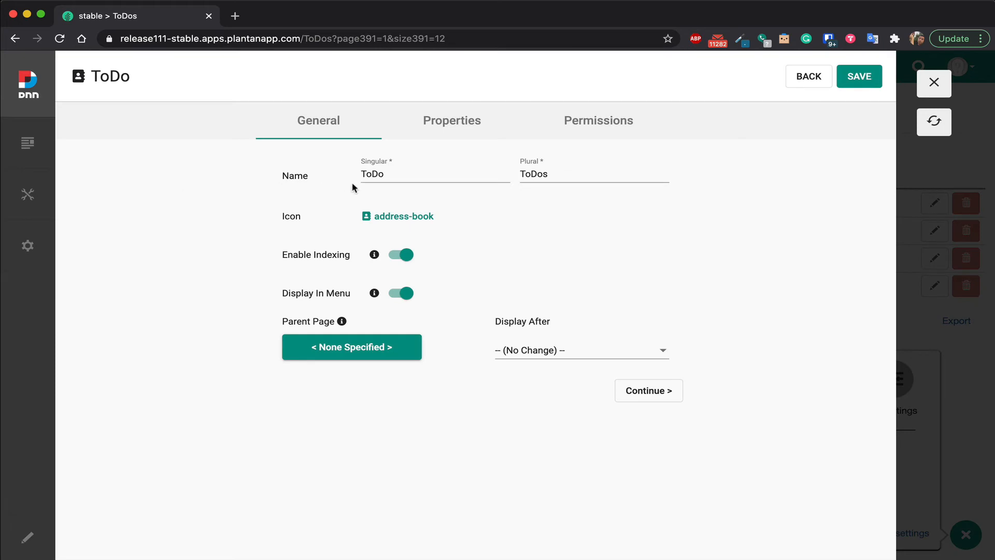
{"action": "left_click", "coordinate": [444, 126]}
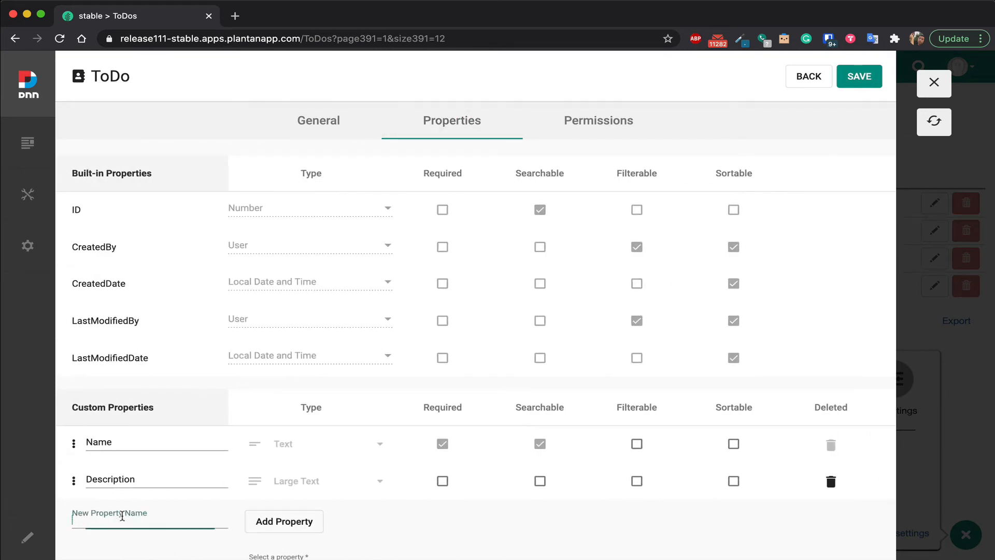
{"action": "left_click", "coordinate": [122, 515]}
{"action": "type", "text": "Status"}
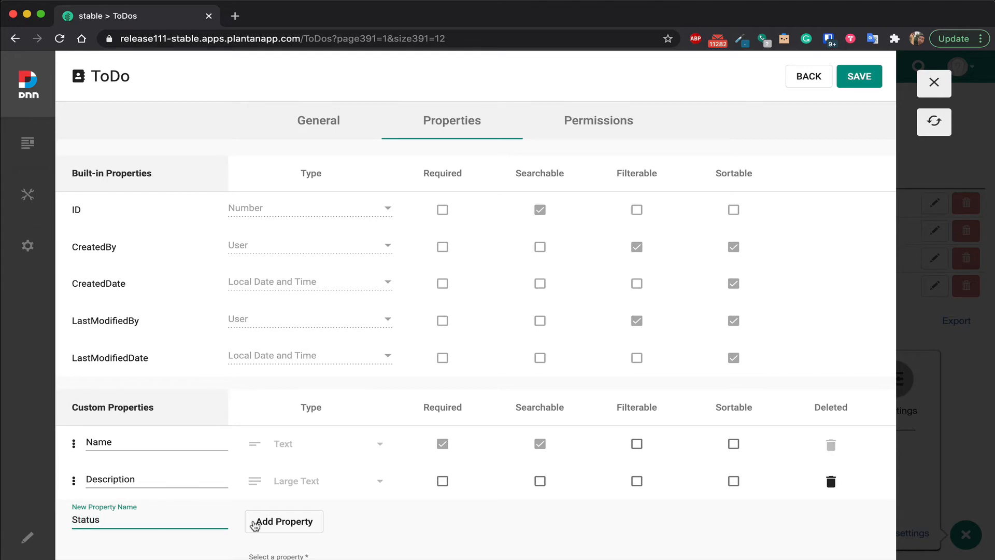
{"action": "left_click", "coordinate": [255, 526]}
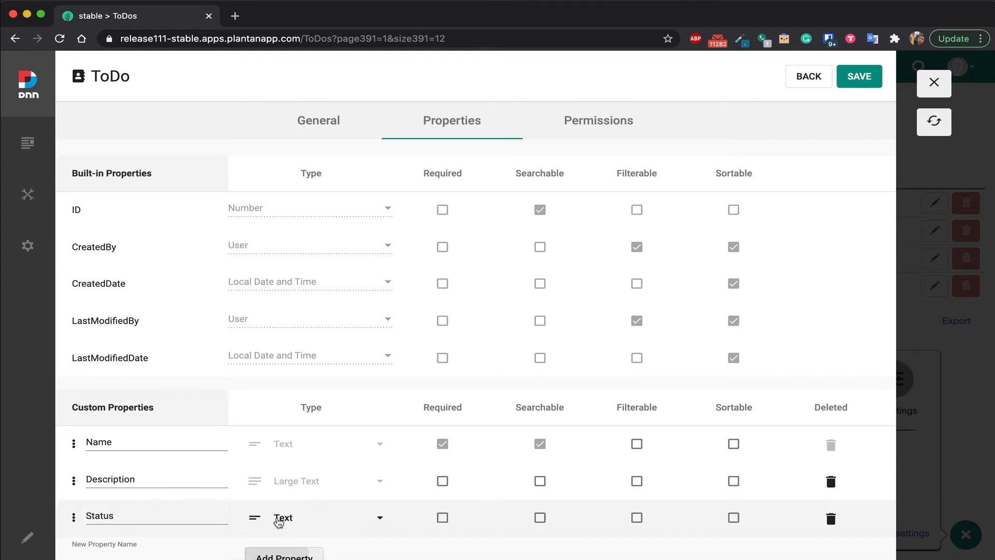
Set the new Status property's type to the Status entity.
{"action": "left_click", "coordinate": [317, 518]}
{"action": "scroll", "coordinate": [406, 429], "scroll_direction": "down", "scroll_amount": 3}
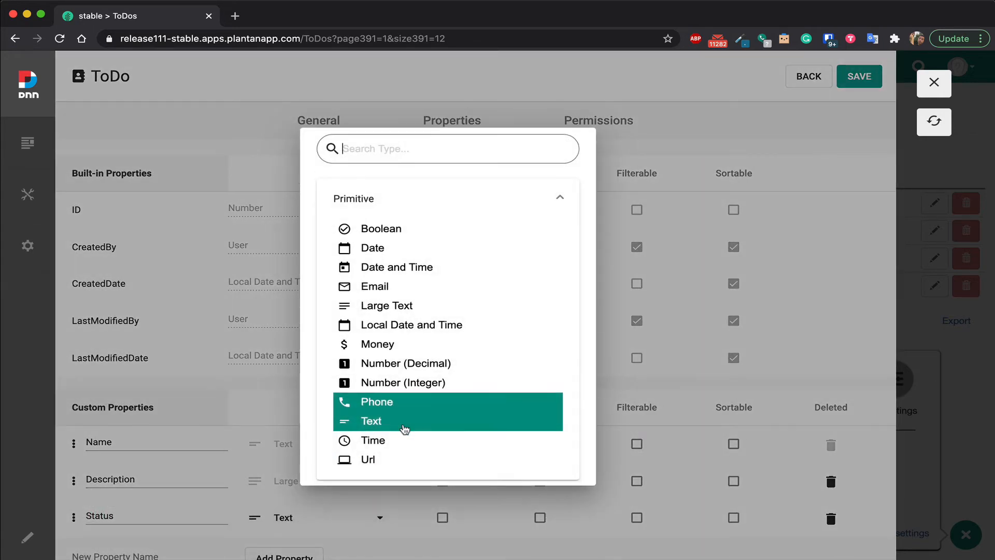
{"action": "left_click", "coordinate": [402, 428]}
{"action": "scroll", "coordinate": [399, 430], "scroll_direction": "down", "scroll_amount": 2}
{"action": "scroll", "coordinate": [401, 429], "scroll_direction": "down", "scroll_amount": 2}
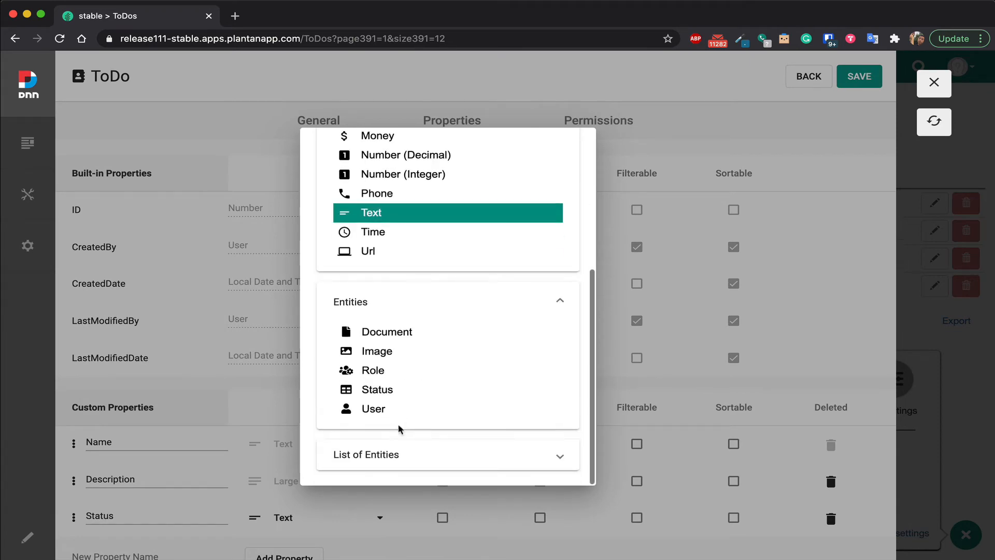
{"action": "left_click", "coordinate": [389, 392]}
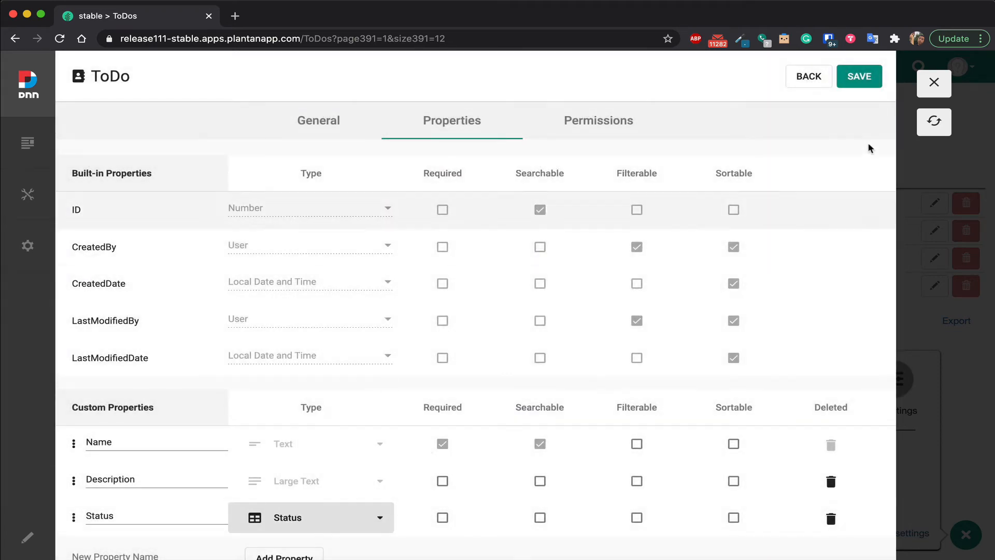
Save the ToDo entity, overriding all manual changes to its related pages, and reload the ToDos page.
{"action": "left_click", "coordinate": [863, 83]}
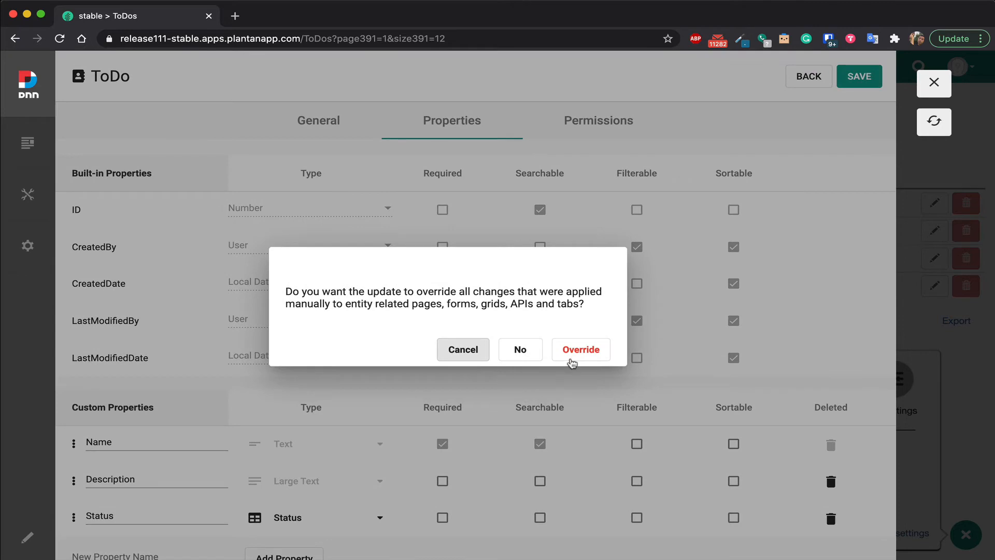
{"action": "left_click", "coordinate": [570, 361]}
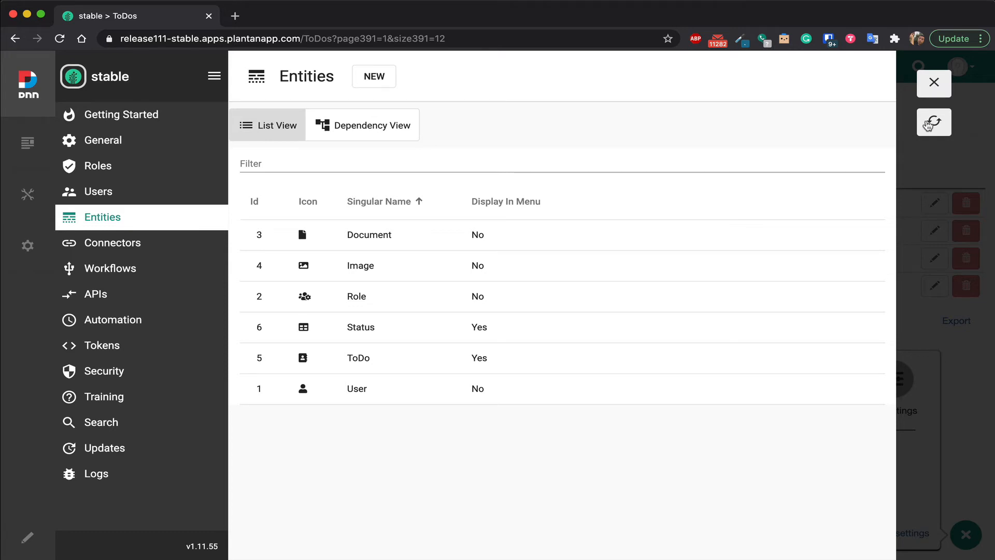
{"action": "left_click", "coordinate": [928, 124]}
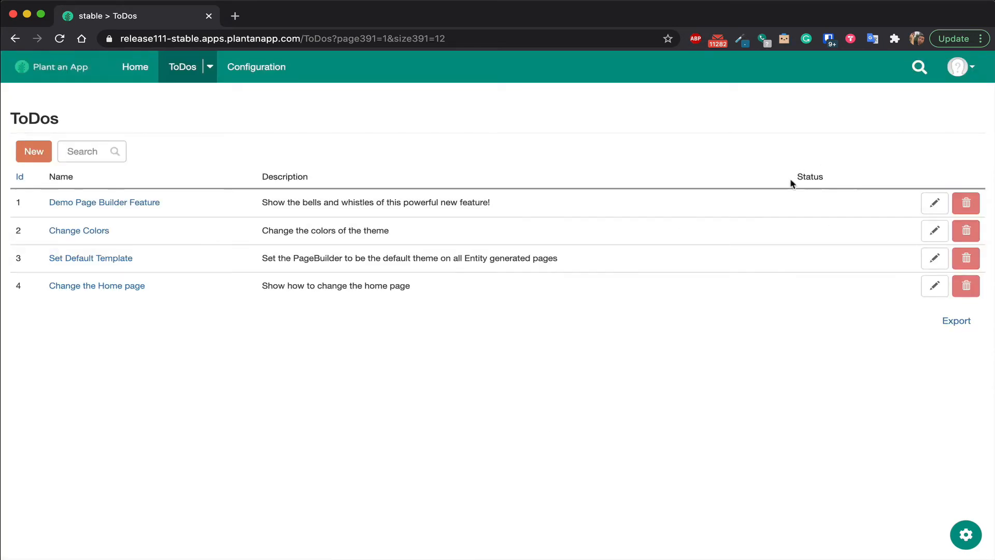
Set the status of the Demo Page Builder Feature to Doing, save it, and check its detail page before returning to the list.
{"action": "left_click", "coordinate": [931, 205]}
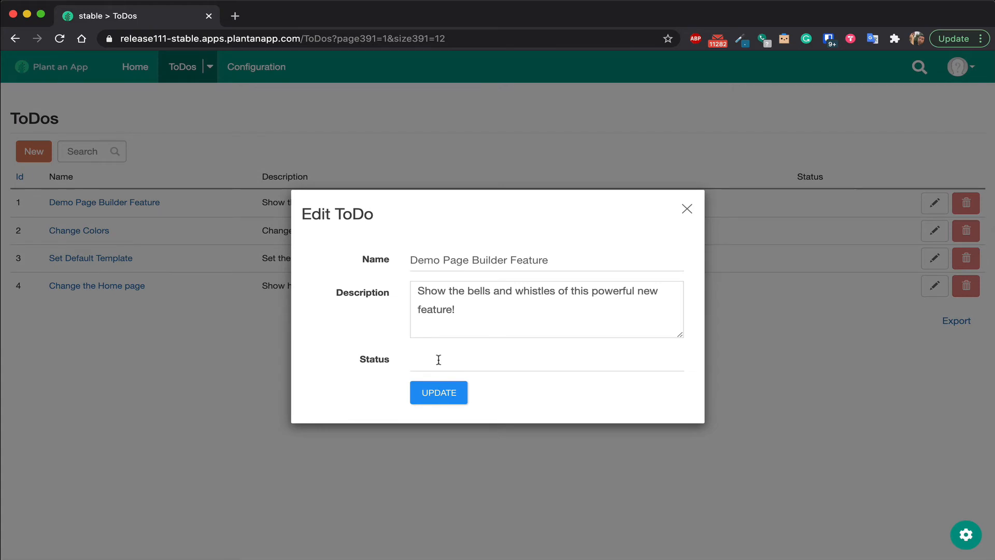
{"action": "left_click", "coordinate": [438, 359]}
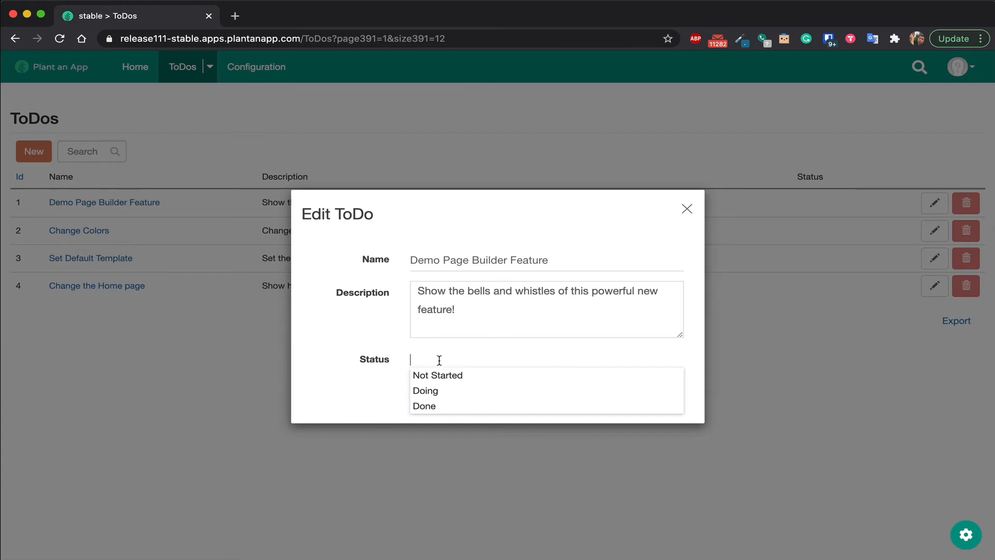
{"action": "left_click", "coordinate": [442, 390]}
{"action": "left_click", "coordinate": [456, 392]}
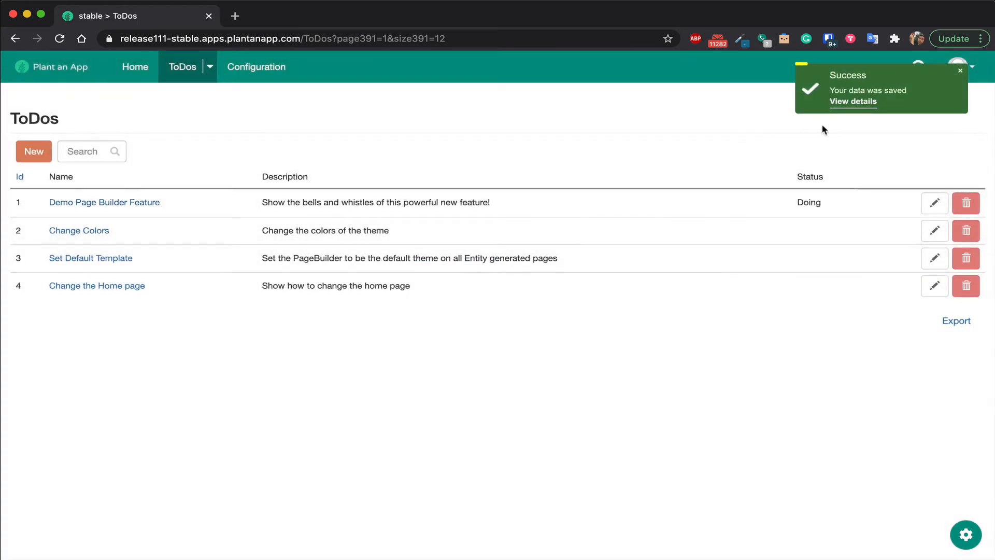
{"action": "left_click", "coordinate": [853, 101]}
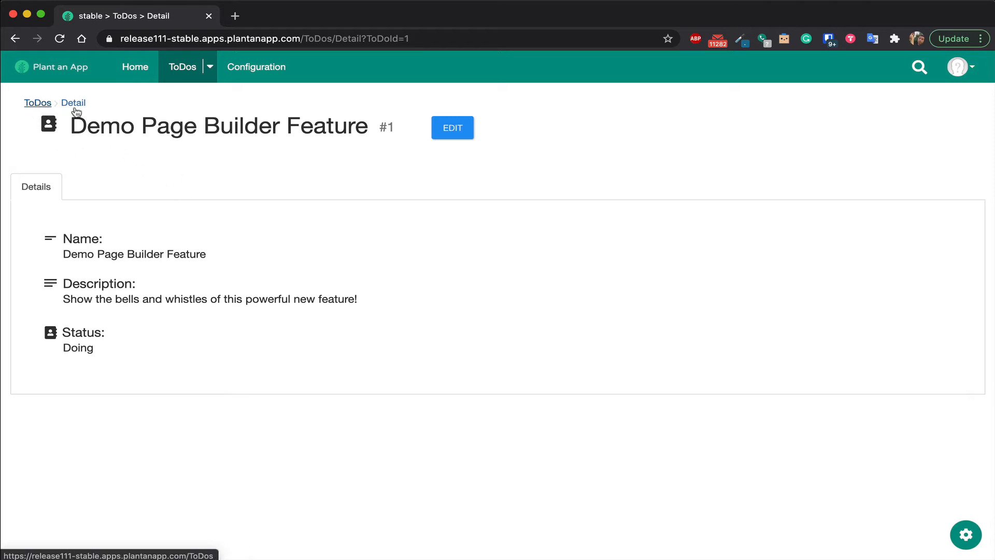
{"action": "left_click", "coordinate": [37, 103]}
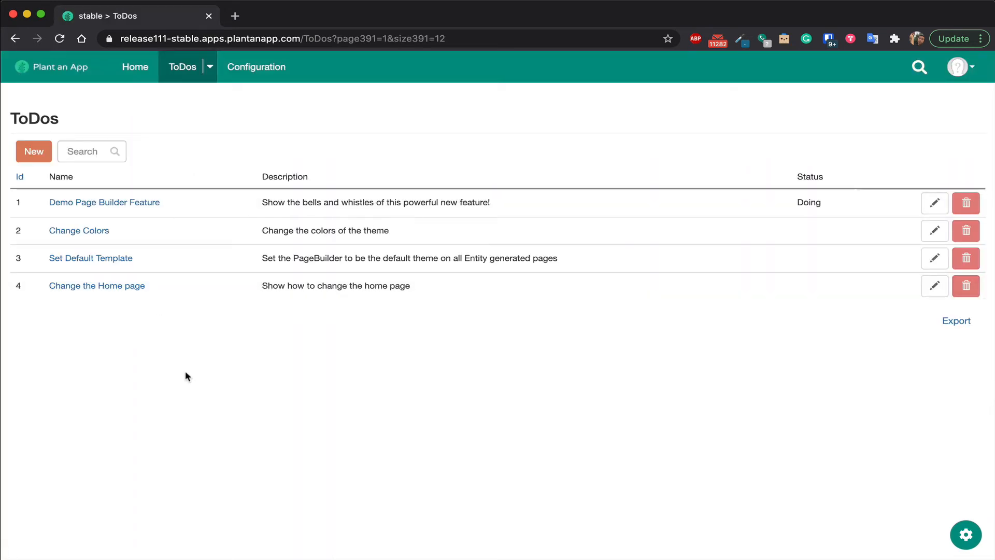
Change the theme's primary color to #1c7596 in the UI settings.
{"action": "left_click", "coordinate": [965, 534]}
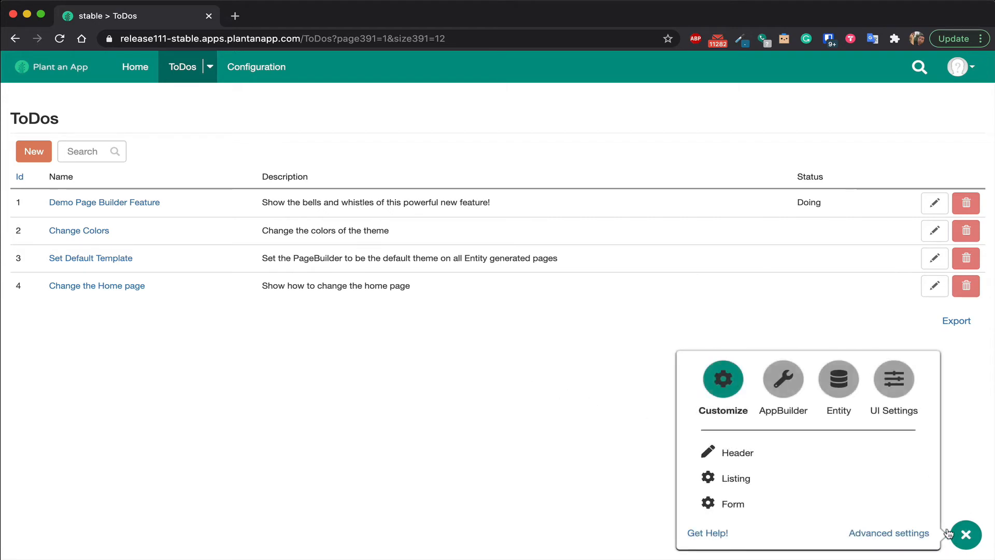
{"action": "left_click", "coordinate": [896, 381]}
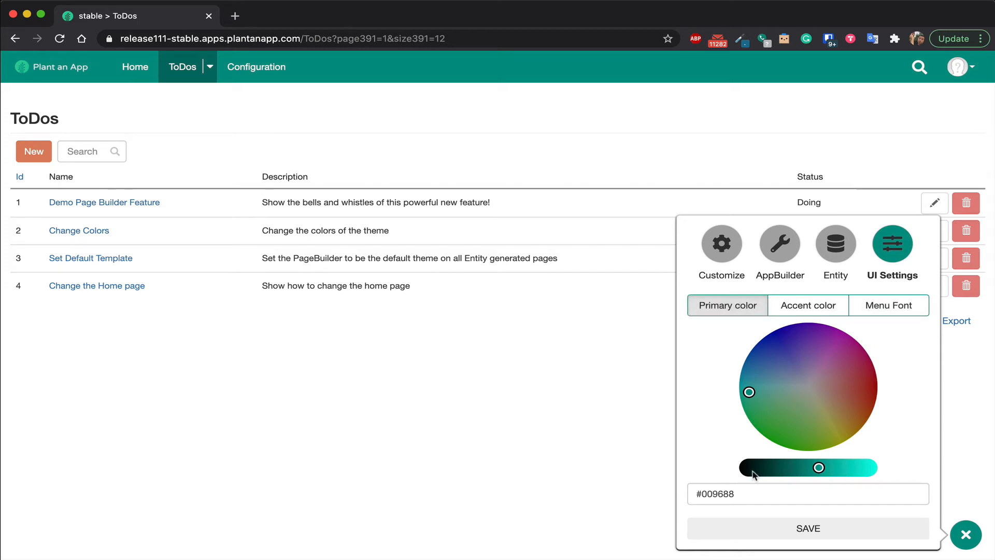
{"action": "double_click", "coordinate": [738, 496]}
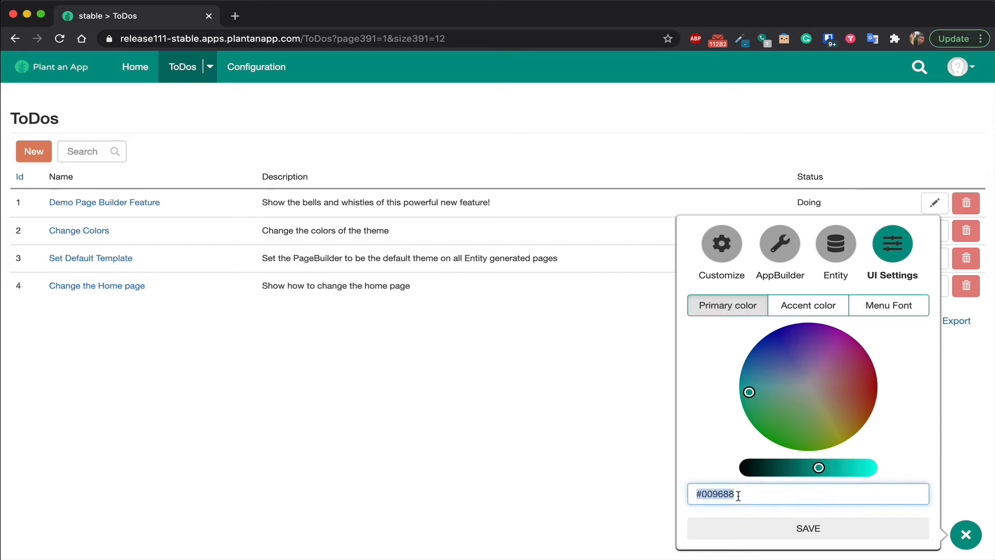
{"action": "type", "text": "#1C7596"}
{"action": "left_click", "coordinate": [689, 453]}
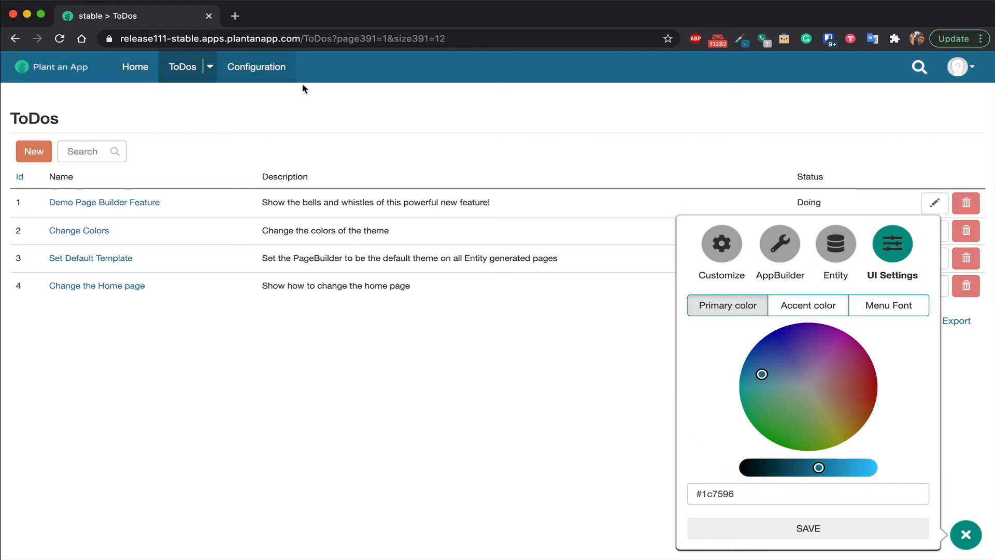
Change the accent color to about #78b3de and darken the menu font color to about #e0ddda.
{"action": "left_click", "coordinate": [818, 310]}
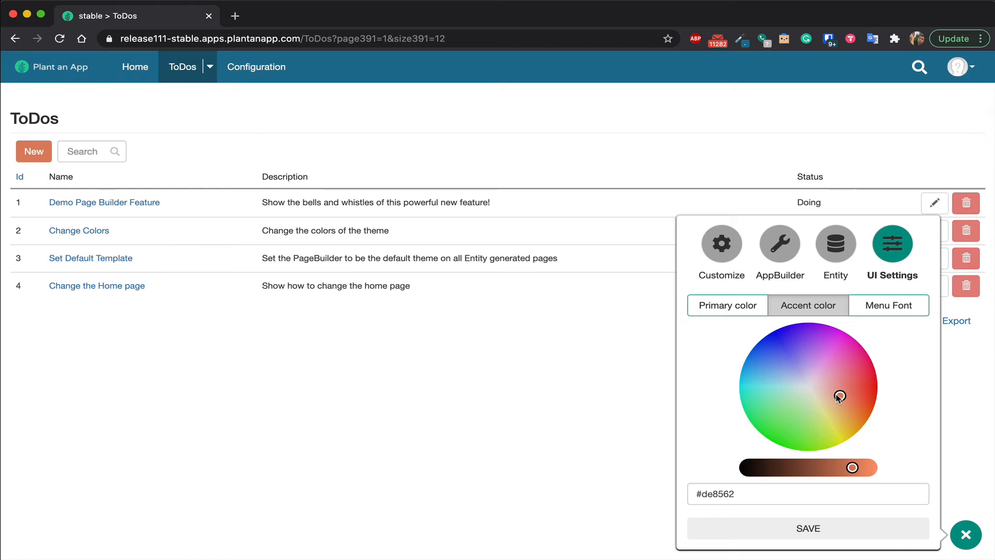
{"action": "left_click_drag", "start_coordinate": [836, 397], "coordinate": [784, 379]}
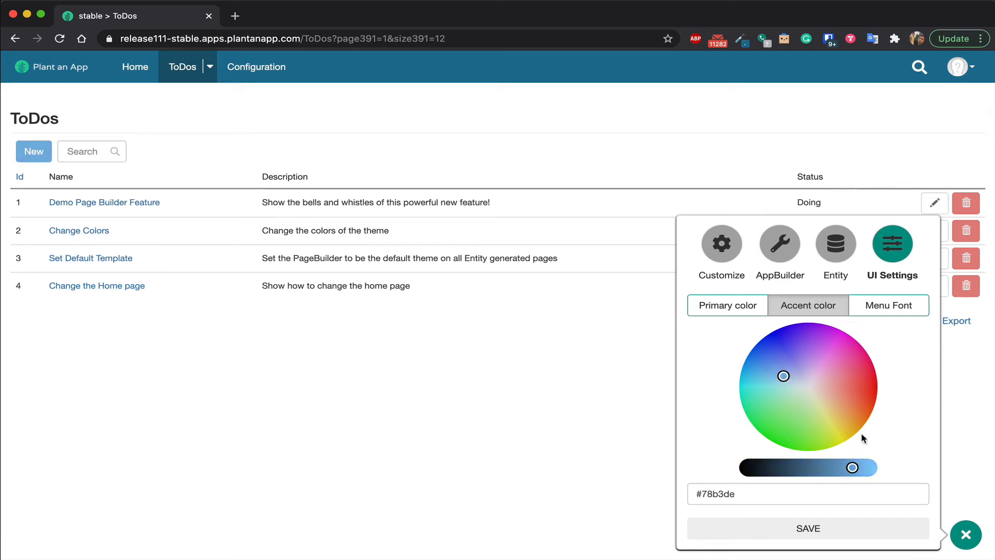
{"action": "left_click", "coordinate": [889, 306]}
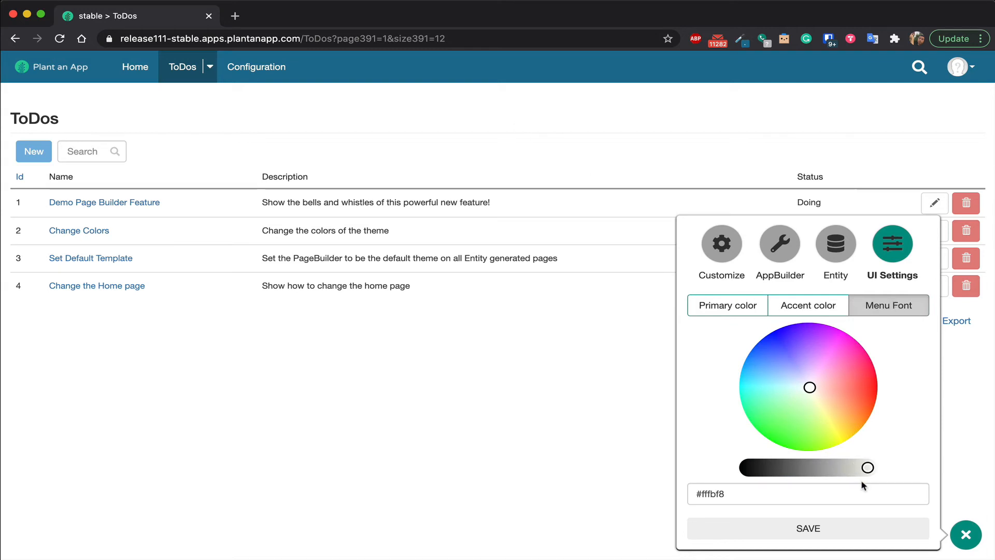
{"action": "left_click_drag", "start_coordinate": [868, 468], "coordinate": [858, 468]}
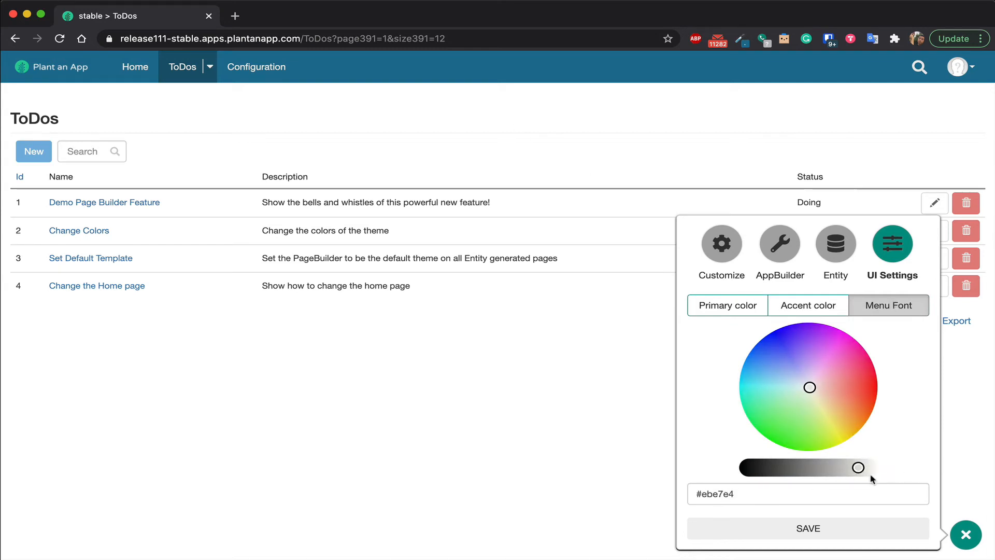
{"action": "left_click_drag", "start_coordinate": [857, 467], "coordinate": [854, 468]}
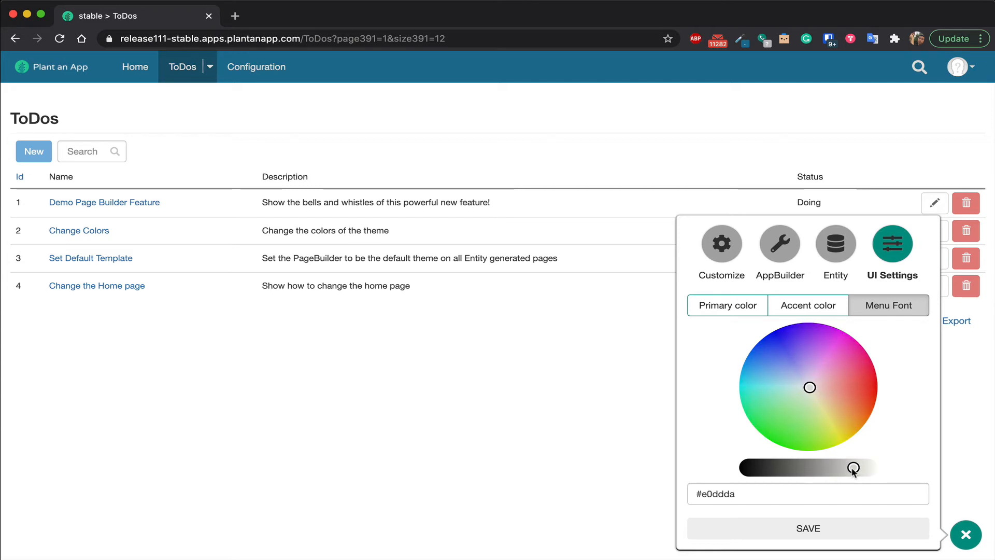
Save the theme colors and check the Demo Page Builder Feature's detail page before returning to the ToDos list.
{"action": "left_click", "coordinate": [799, 528]}
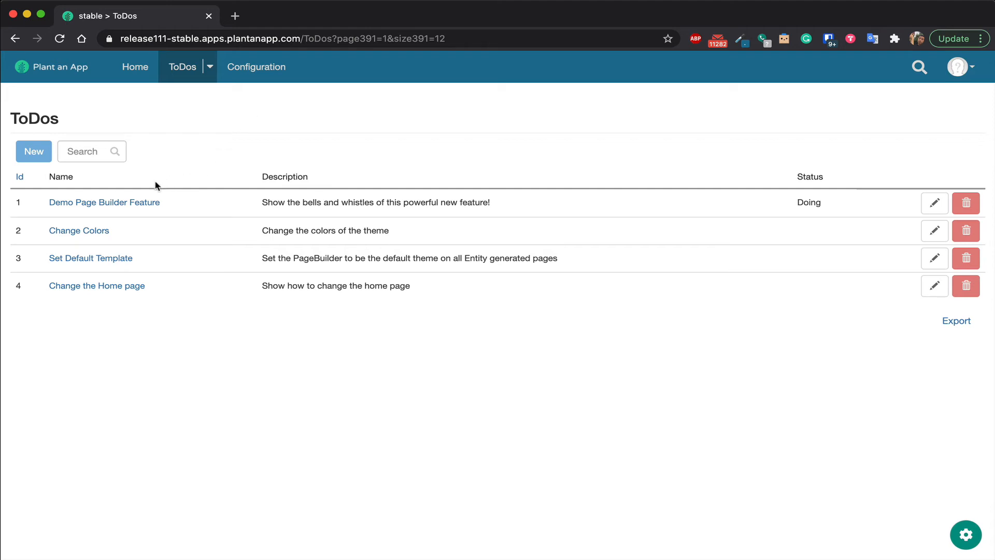
{"action": "left_click", "coordinate": [141, 204]}
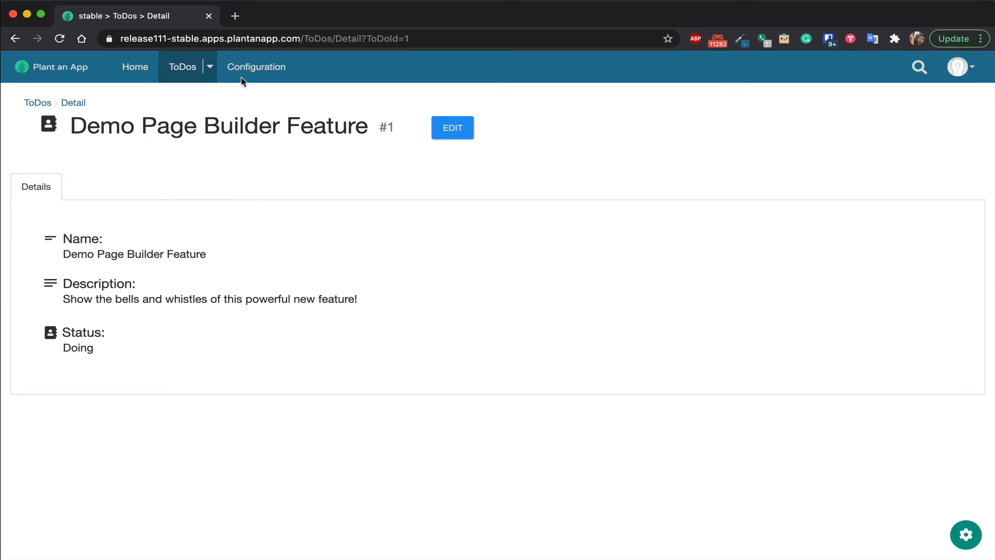
{"action": "left_click", "coordinate": [36, 103]}
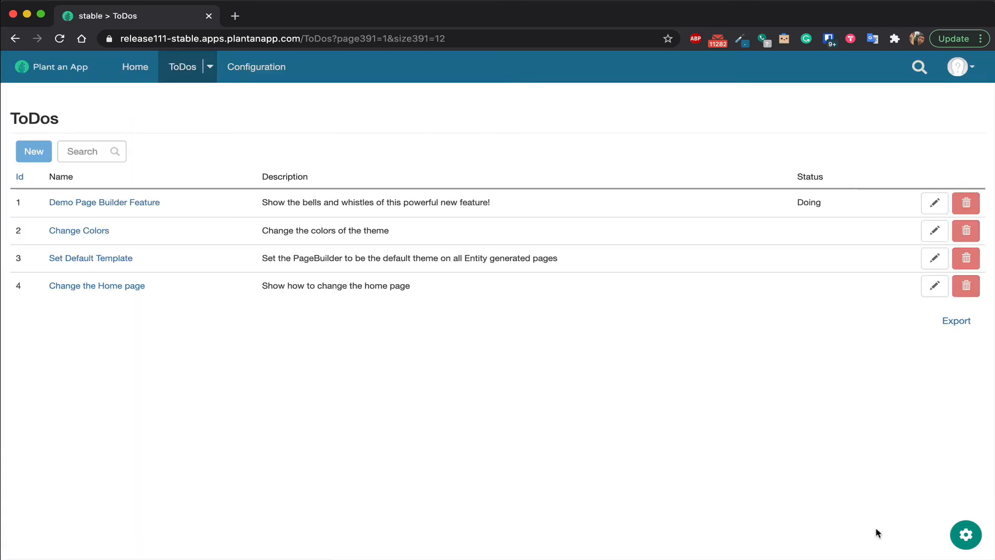
Show the DNN admin bar through the advanced settings, close it, and show it again.
{"action": "left_click", "coordinate": [967, 539]}
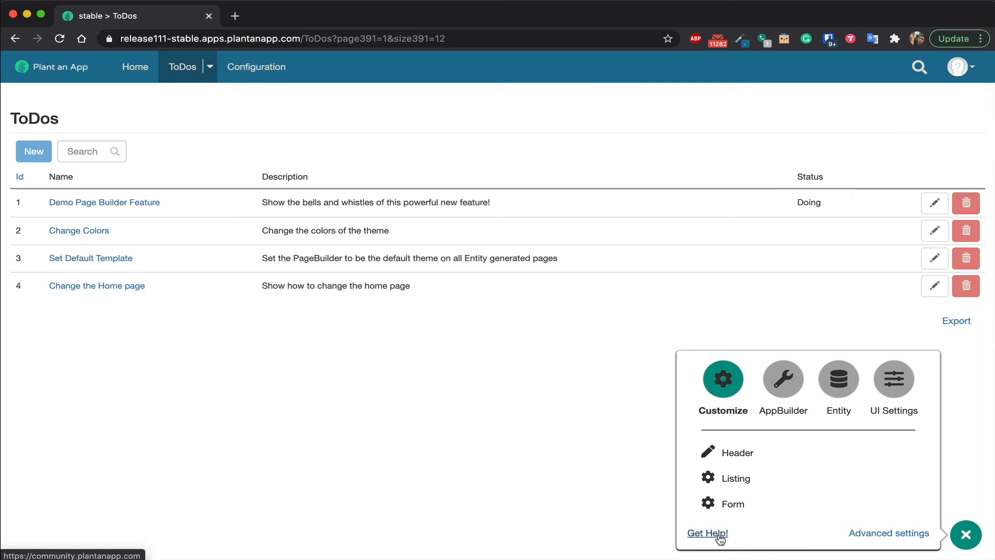
{"action": "left_click", "coordinate": [873, 533]}
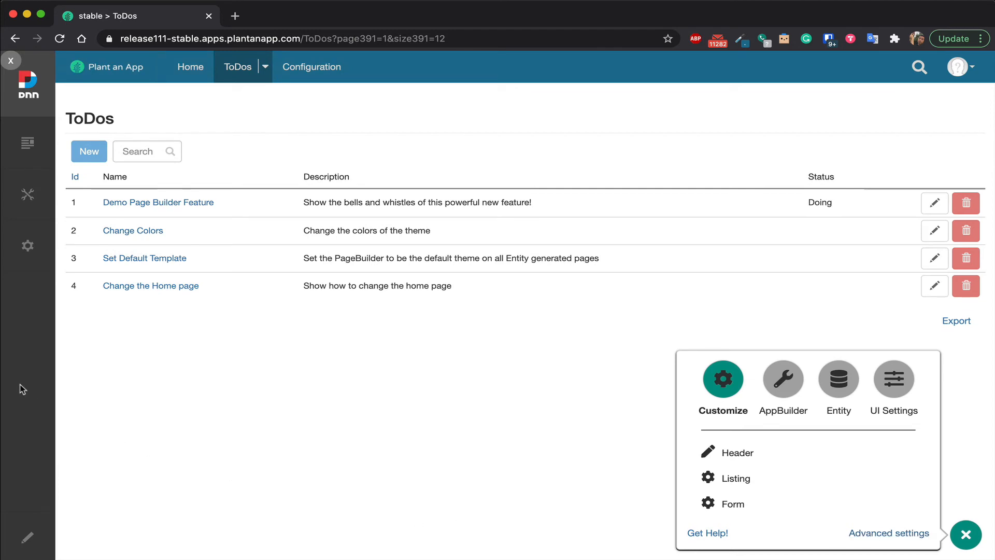
{"action": "mouse_move", "coordinate": [13, 73]}
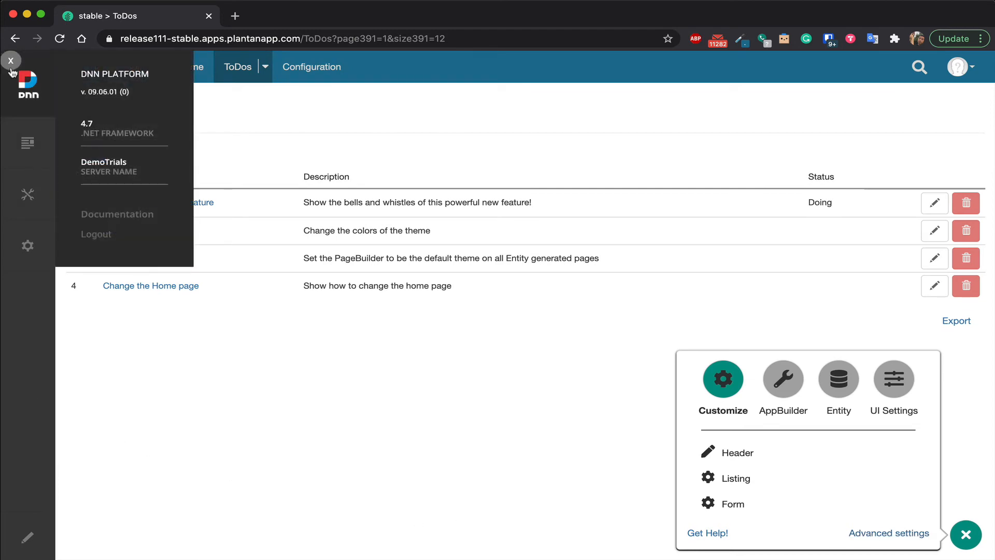
{"action": "left_click", "coordinate": [11, 61]}
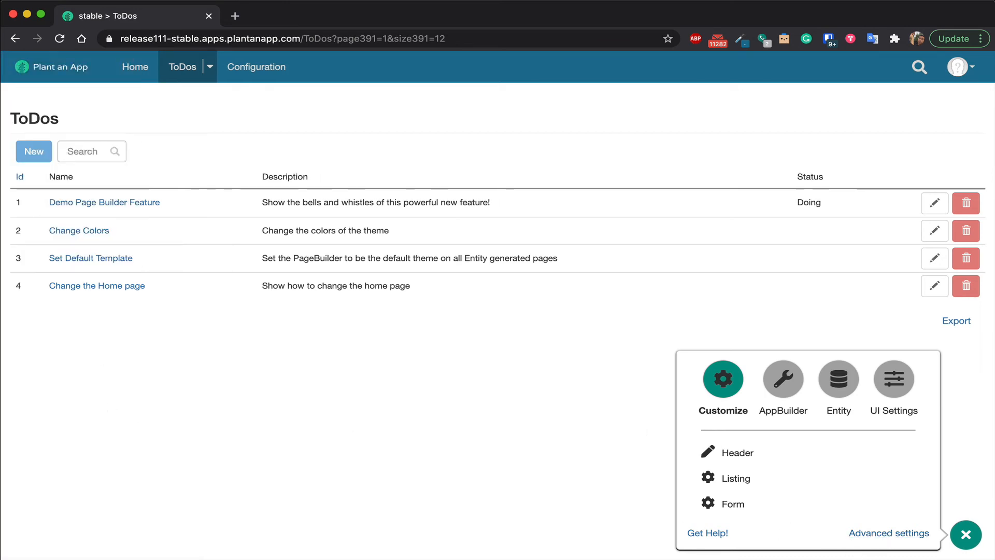
{"action": "left_click", "coordinate": [884, 533]}
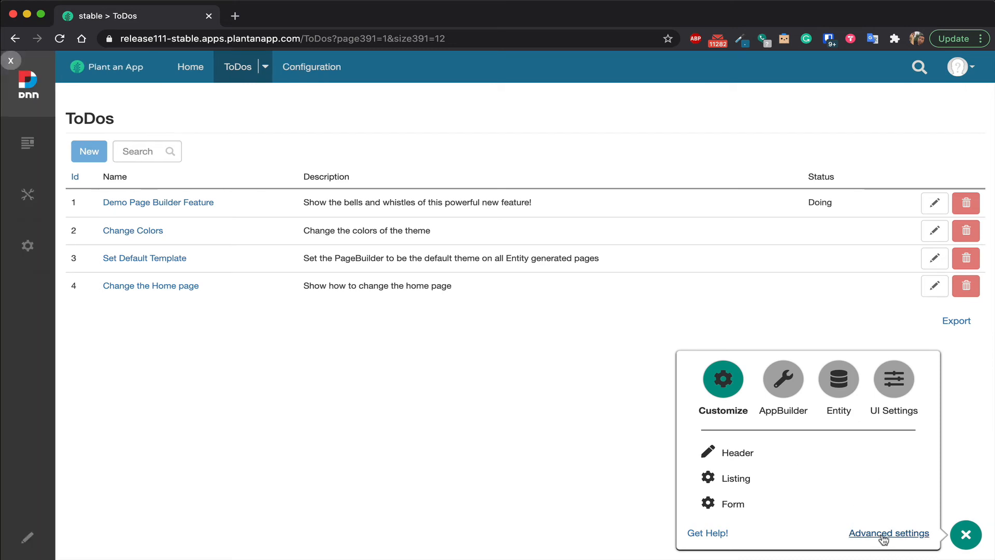
Go to the Home page and open its page management settings from the Persona Bar.
{"action": "left_click", "coordinate": [191, 69]}
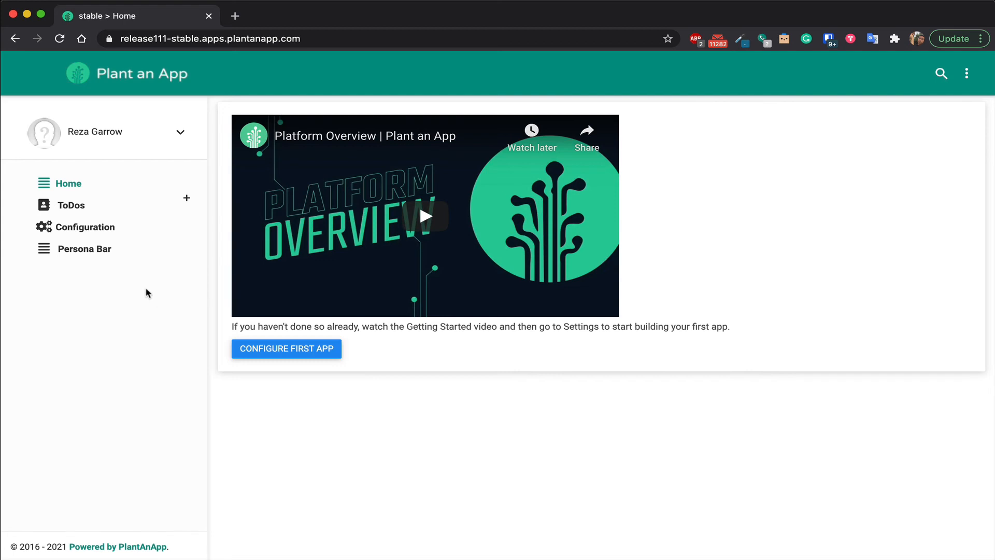
{"action": "left_click", "coordinate": [98, 251]}
{"action": "mouse_move", "coordinate": [27, 147]}
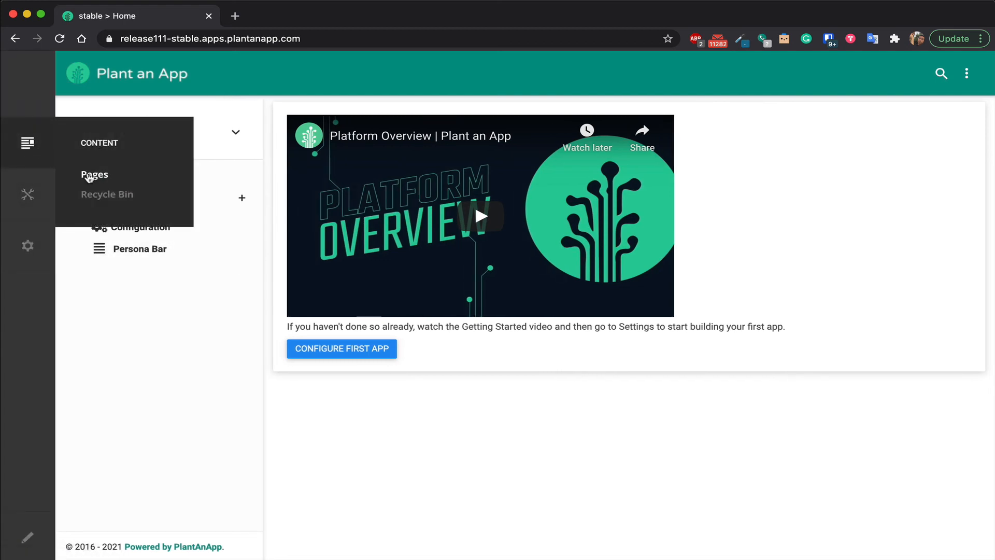
{"action": "left_click", "coordinate": [88, 175]}
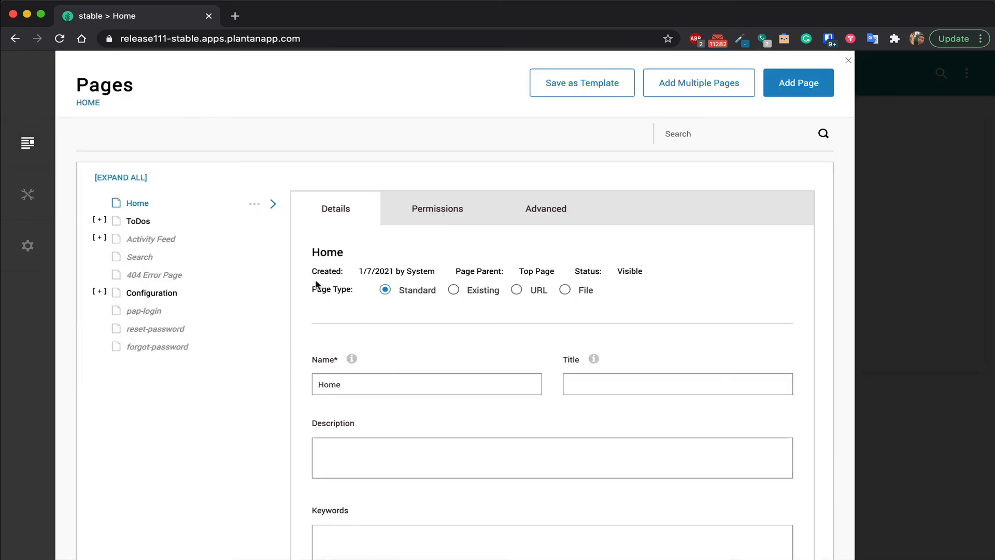
Set the Home page's theme to PageBuilder in its advanced appearance settings, save, and reload the page.
{"action": "left_click", "coordinate": [547, 210]}
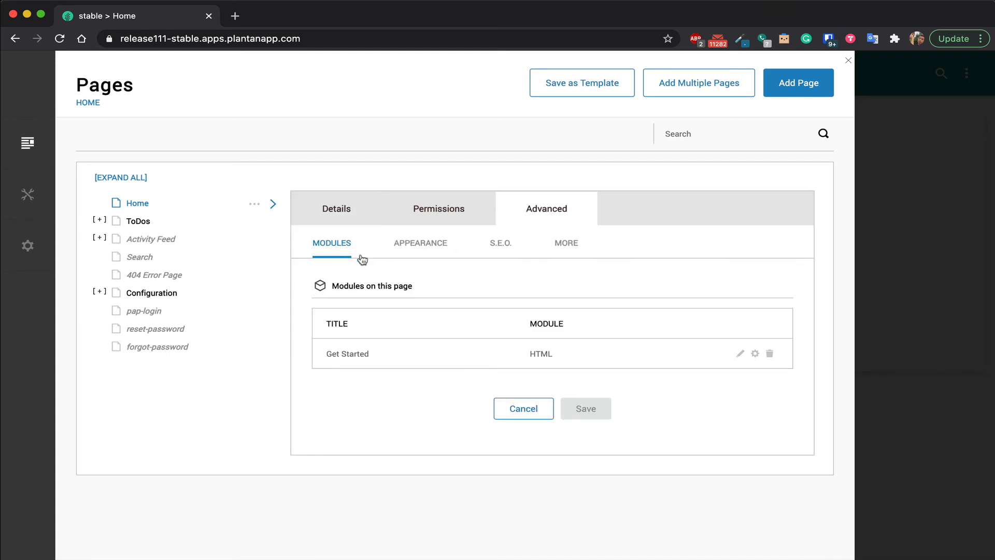
{"action": "left_click", "coordinate": [446, 247]}
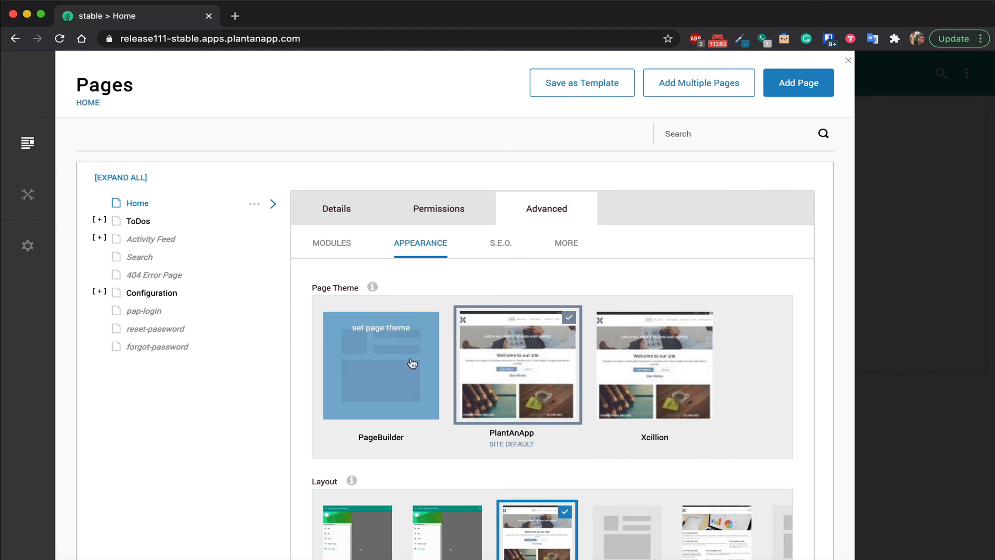
{"action": "scroll", "coordinate": [399, 351], "scroll_direction": "down", "scroll_amount": 3}
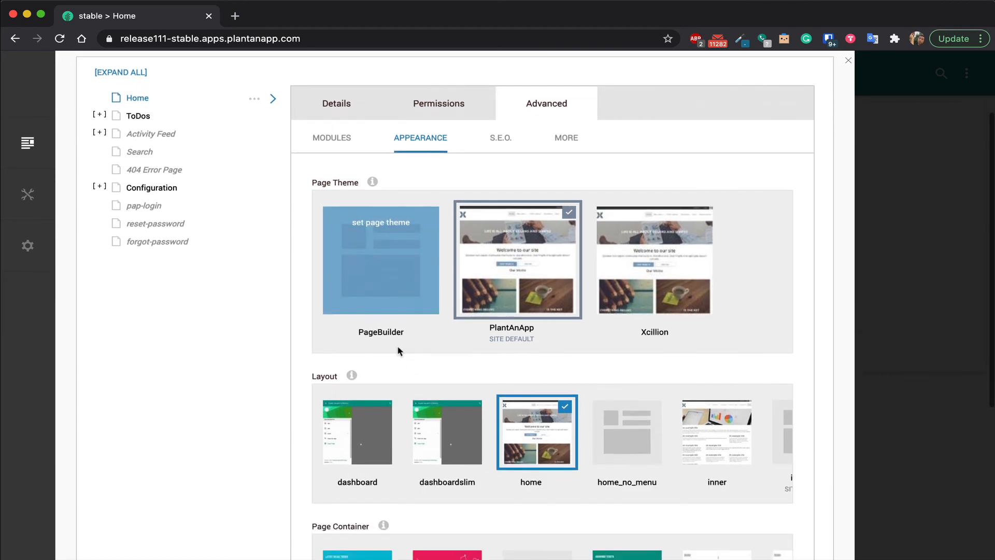
{"action": "left_click", "coordinate": [366, 299]}
{"action": "scroll", "coordinate": [366, 299], "scroll_direction": "down", "scroll_amount": 8}
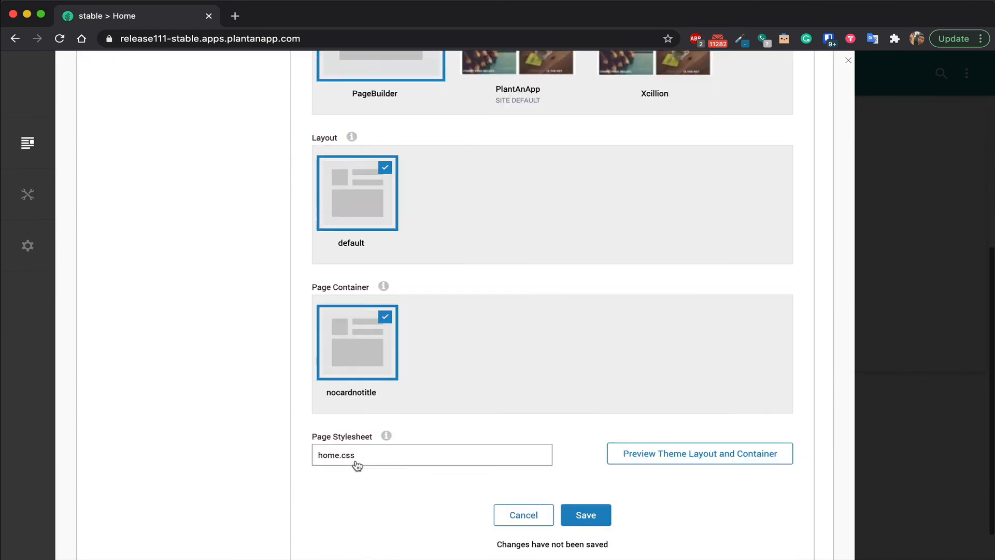
{"action": "left_click", "coordinate": [566, 469]}
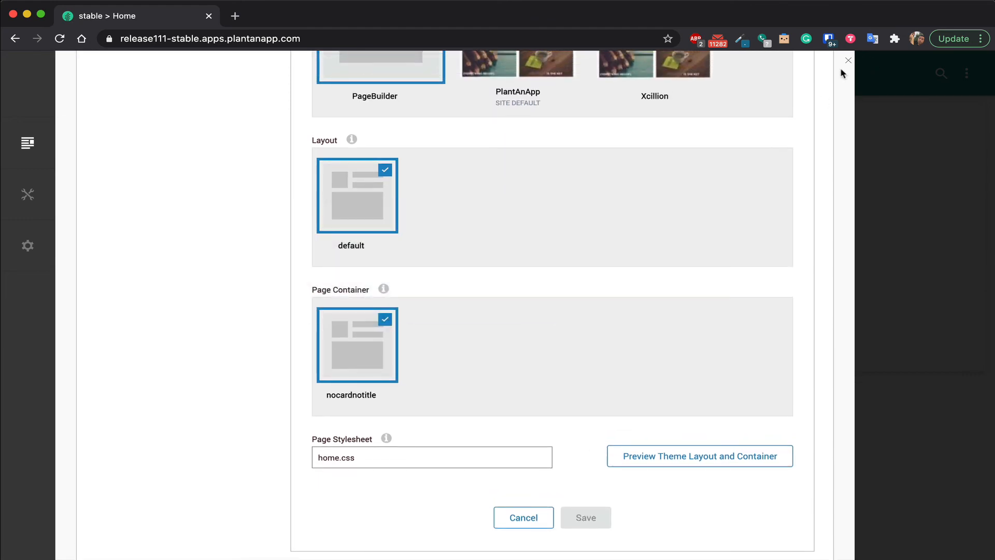
{"action": "left_click", "coordinate": [847, 61]}
{"action": "left_click", "coordinate": [60, 38]}
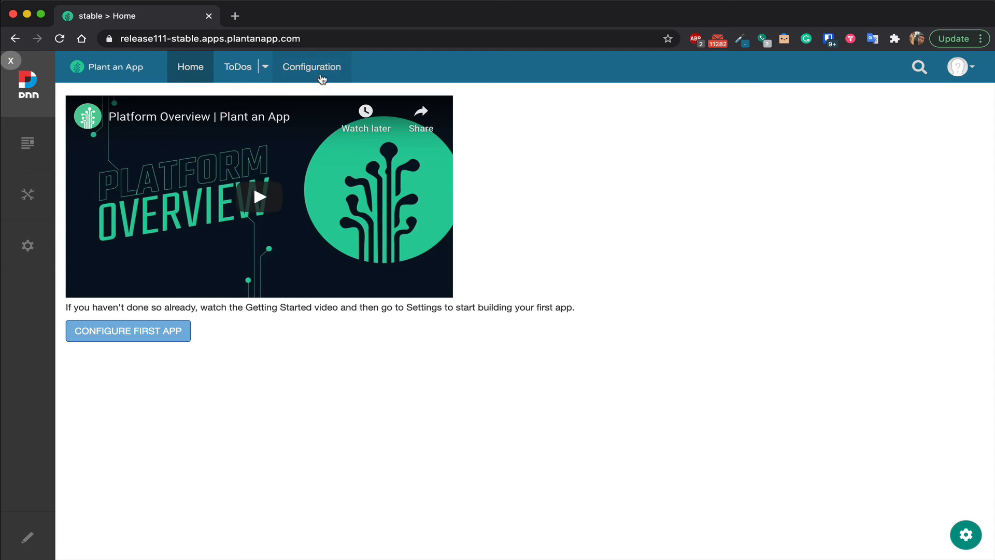
In AppBuilder's general settings, try PlantAnApp Skin as the default theme, switch back to Page Builder, save, and close the settings.
{"action": "left_click", "coordinate": [960, 544]}
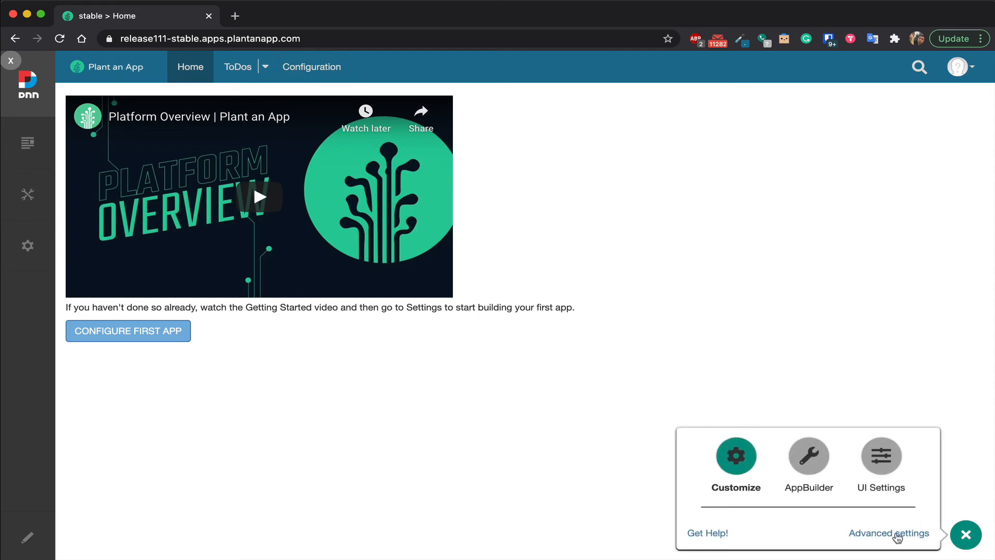
{"action": "left_click", "coordinate": [811, 472]}
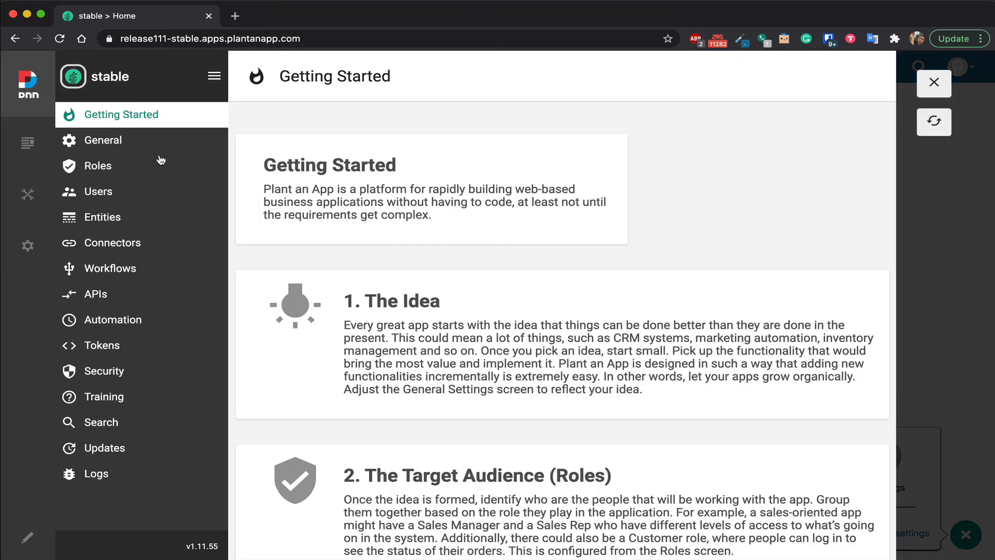
{"action": "left_click", "coordinate": [122, 141]}
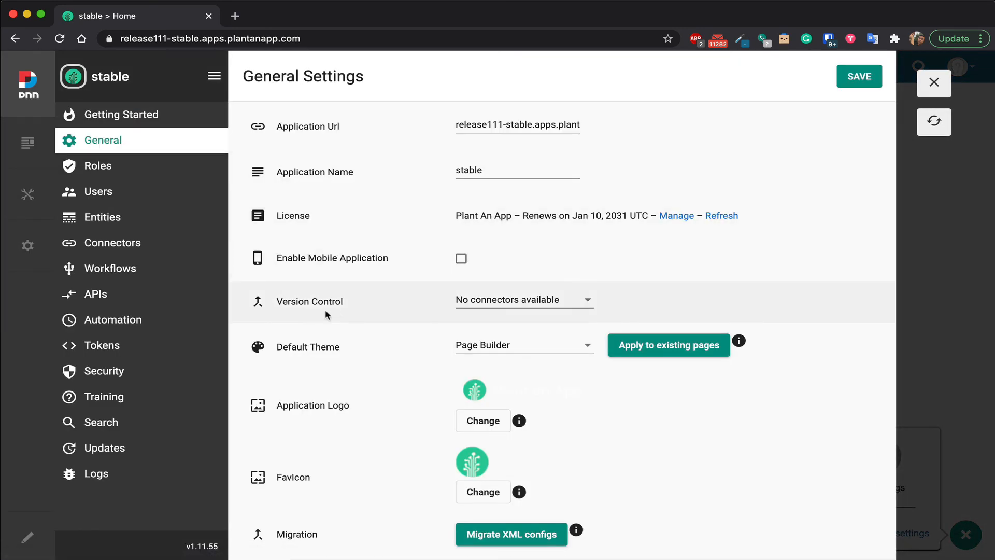
{"action": "left_click", "coordinate": [515, 354]}
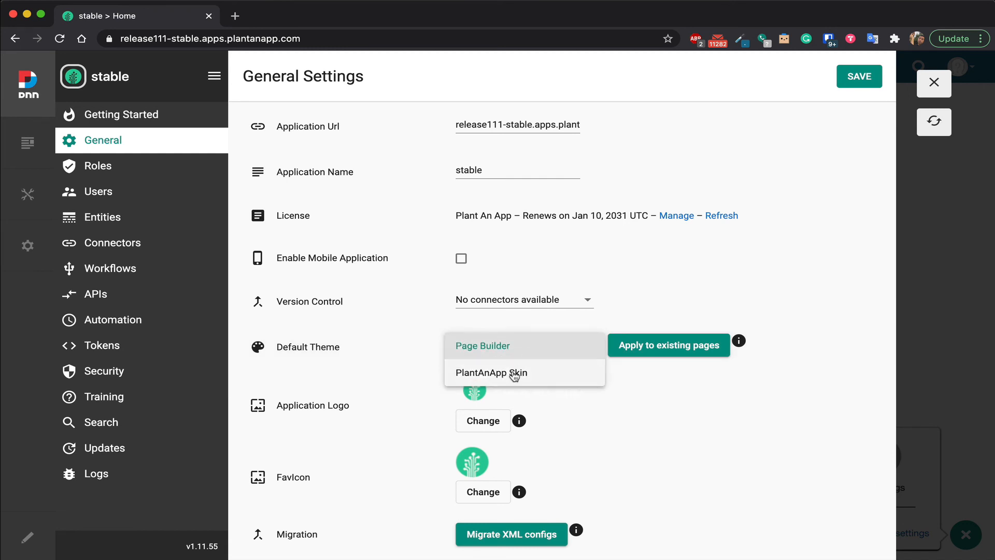
{"action": "left_click", "coordinate": [515, 374]}
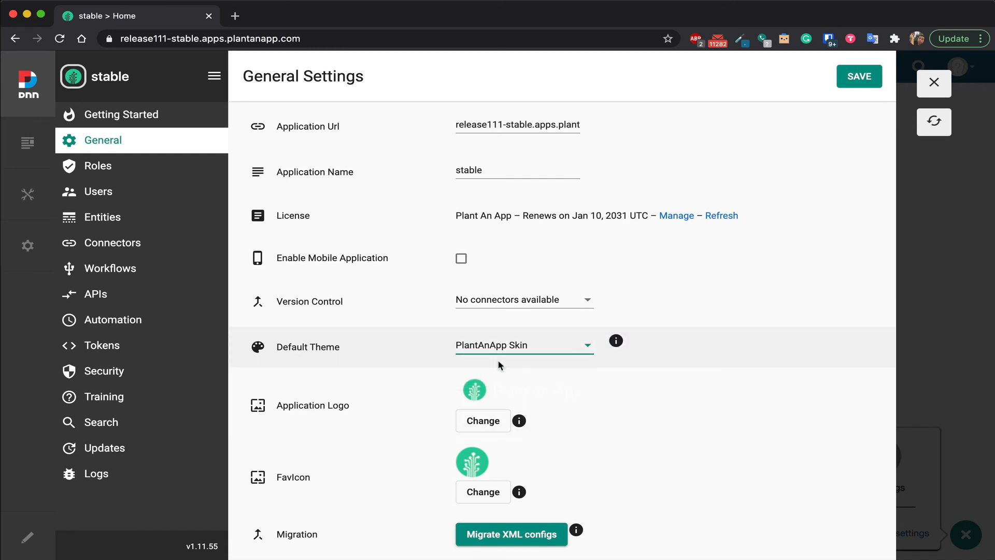
{"action": "left_click", "coordinate": [534, 354]}
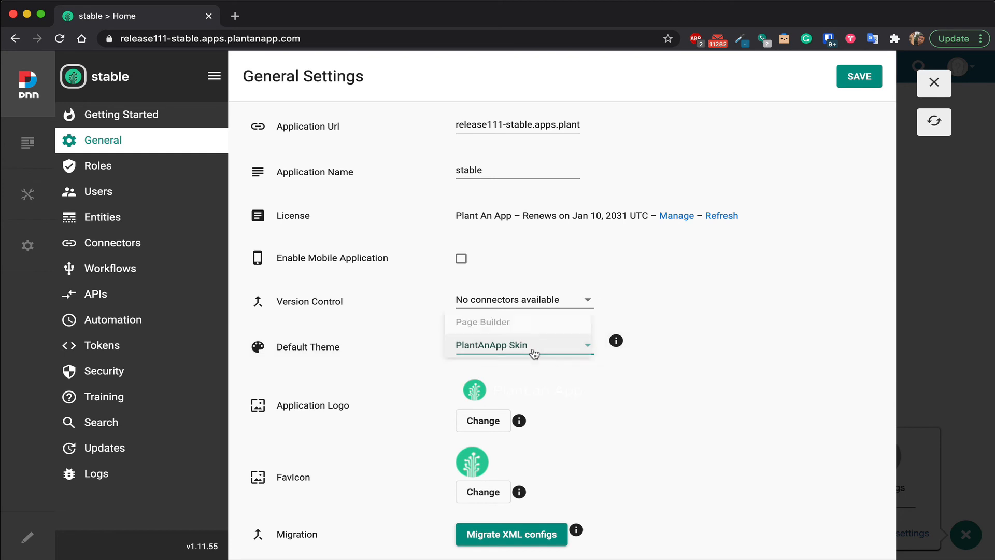
{"action": "left_click", "coordinate": [501, 326]}
{"action": "left_click", "coordinate": [859, 78]}
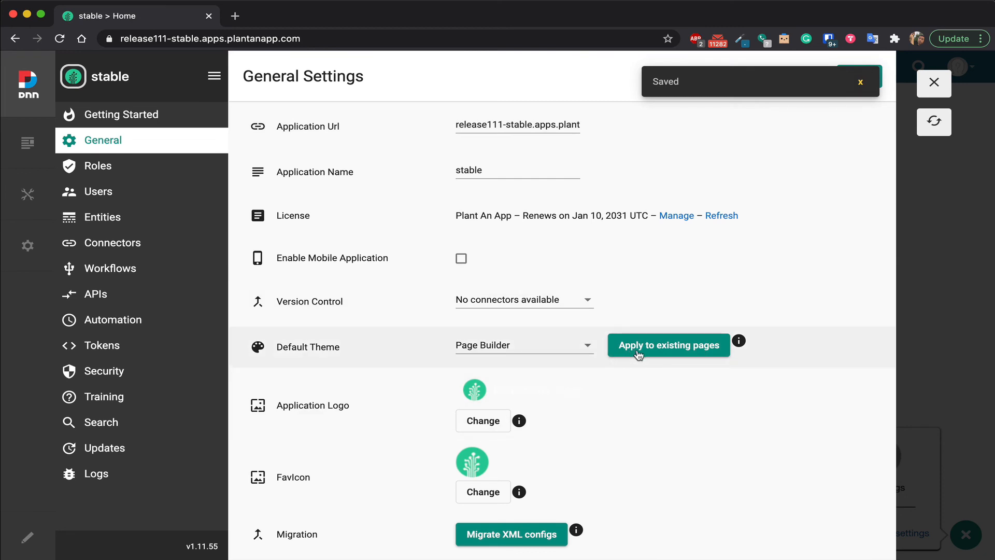
{"action": "left_click", "coordinate": [665, 355]}
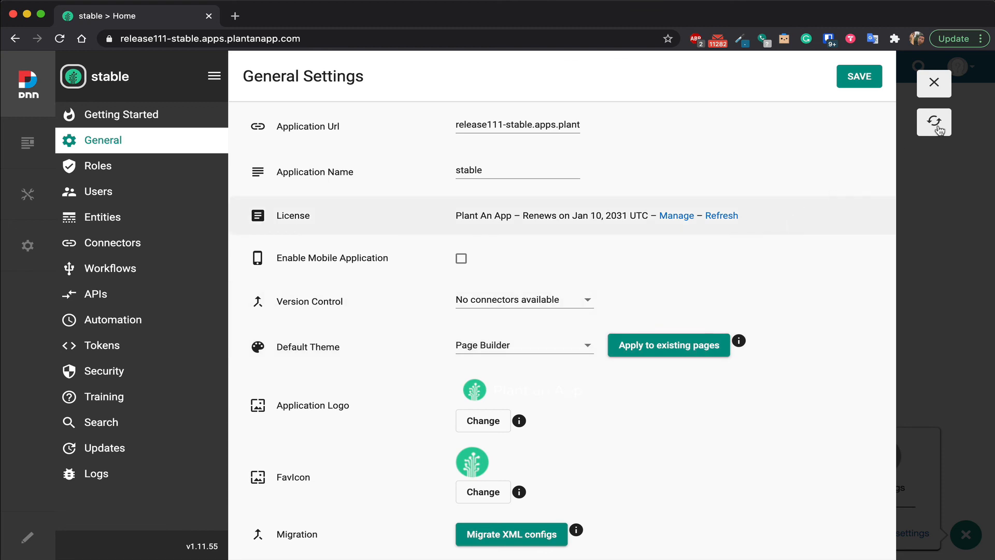
{"action": "left_click", "coordinate": [932, 84]}
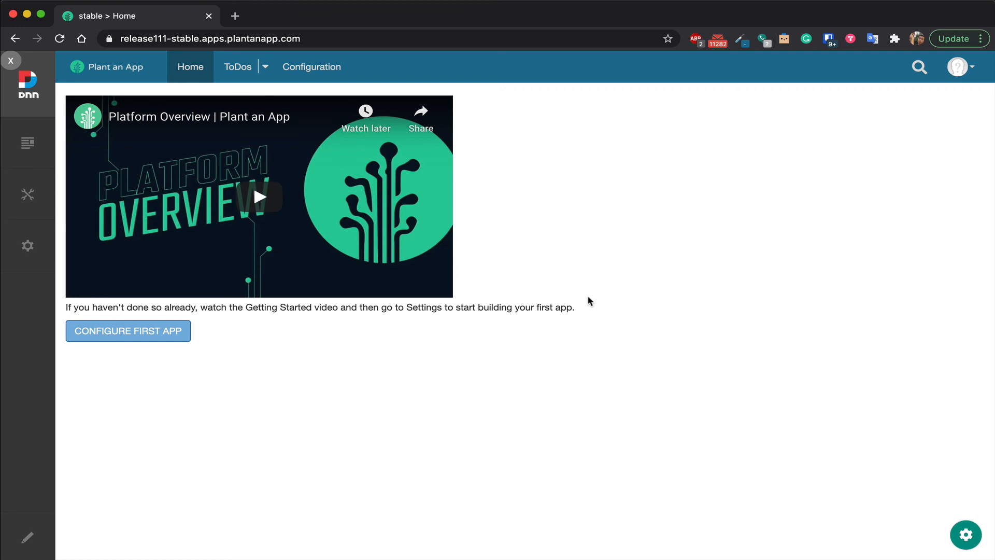
Put the Home page in edit mode, examine the theme's header, content and column panes, and exit edit mode.
{"action": "left_click", "coordinate": [31, 540]}
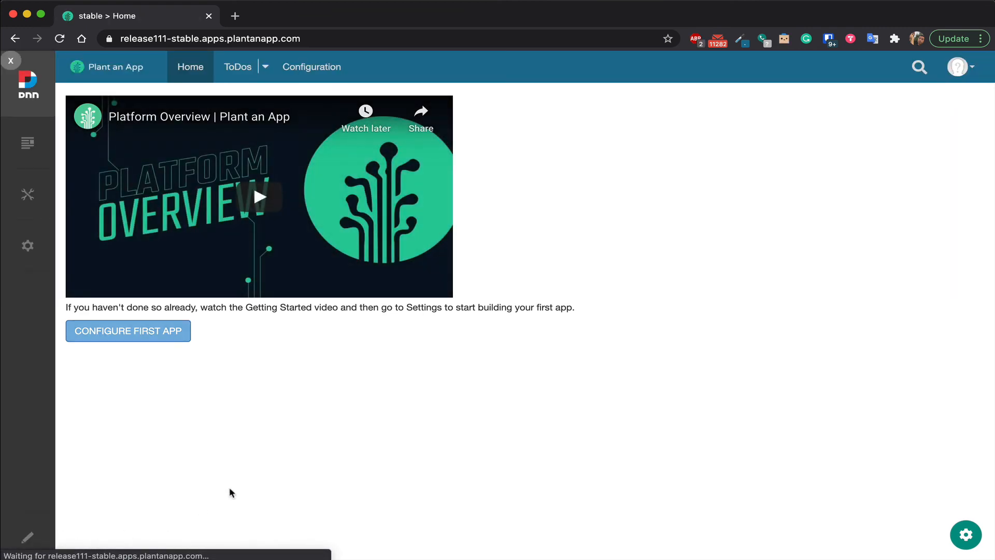
{"action": "left_click", "coordinate": [27, 540]}
{"action": "scroll", "coordinate": [311, 419], "scroll_direction": "down", "scroll_amount": 5}
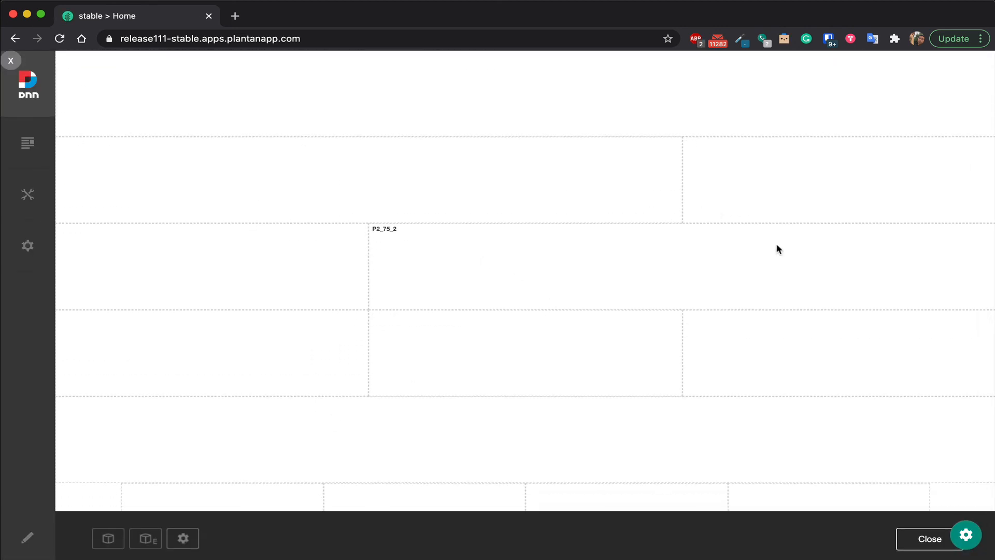
{"action": "scroll", "coordinate": [235, 310], "scroll_direction": "up", "scroll_amount": 5}
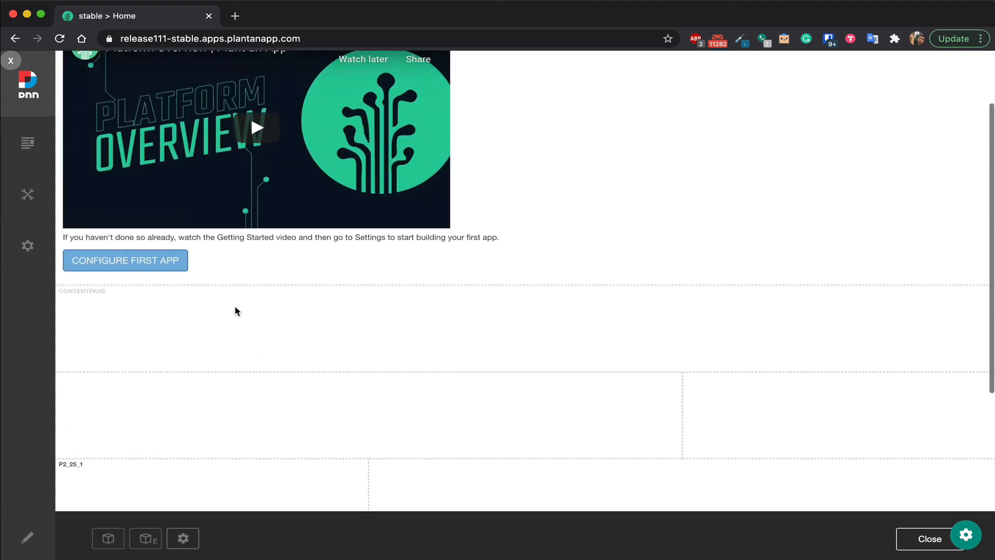
{"action": "scroll", "coordinate": [313, 442], "scroll_direction": "up", "scroll_amount": 2}
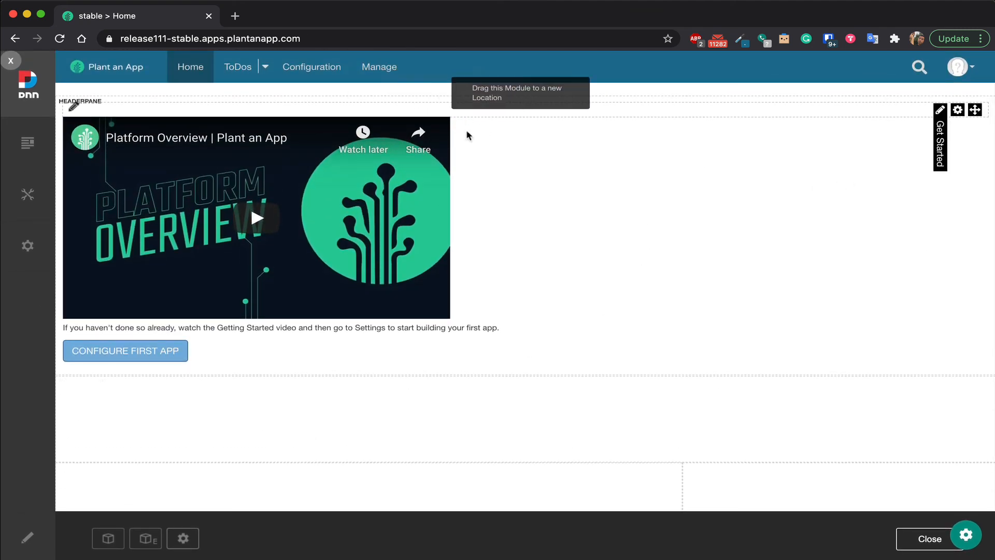
{"action": "scroll", "coordinate": [490, 295], "scroll_direction": "down", "scroll_amount": 5}
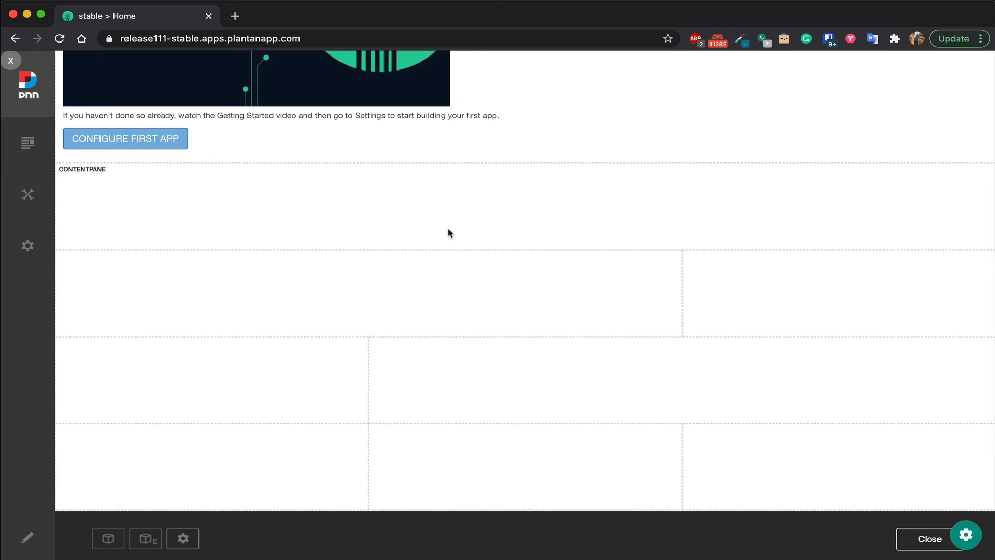
{"action": "scroll", "coordinate": [444, 262], "scroll_direction": "down", "scroll_amount": 3}
{"action": "scroll", "coordinate": [444, 266], "scroll_direction": "down", "scroll_amount": 1}
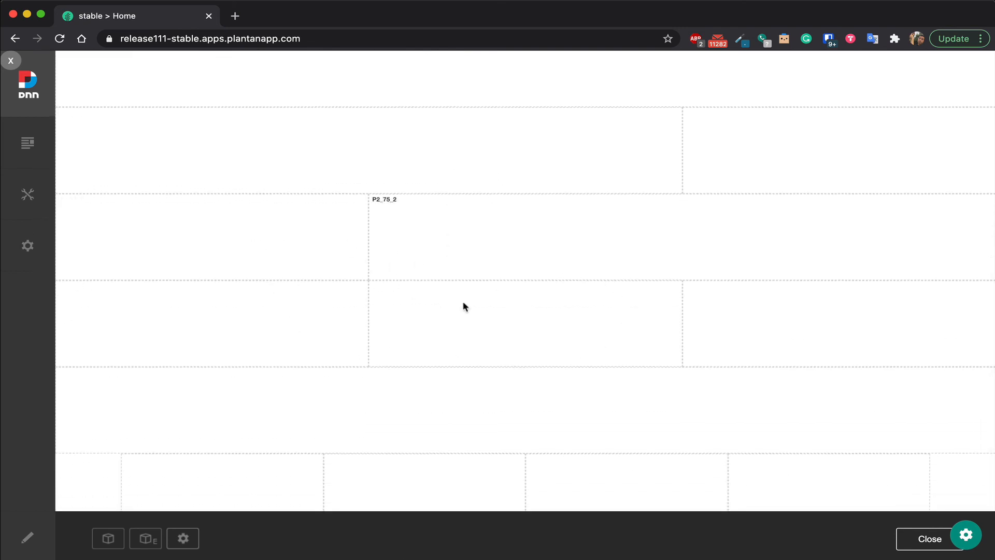
{"action": "scroll", "coordinate": [562, 322], "scroll_direction": "up", "scroll_amount": 5}
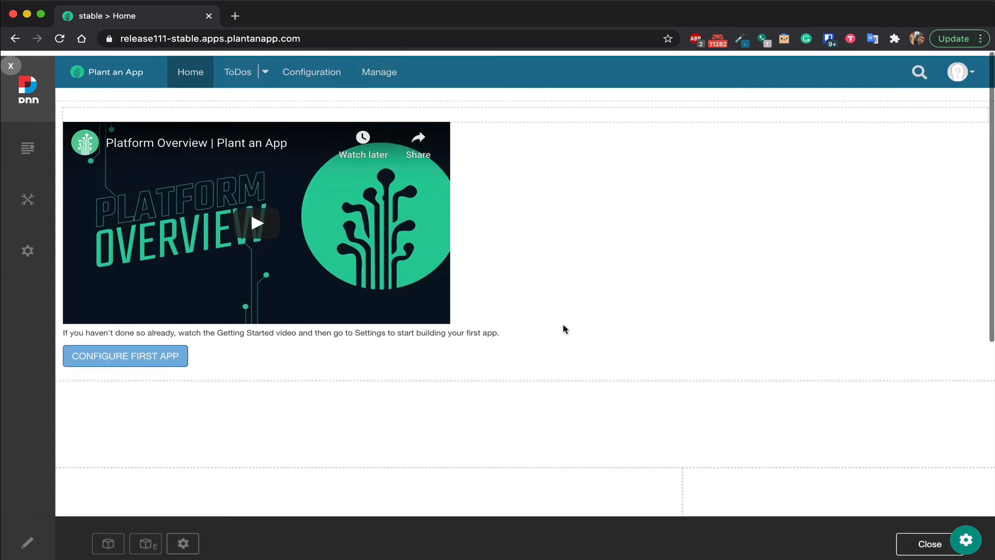
{"action": "left_click", "coordinate": [929, 540]}
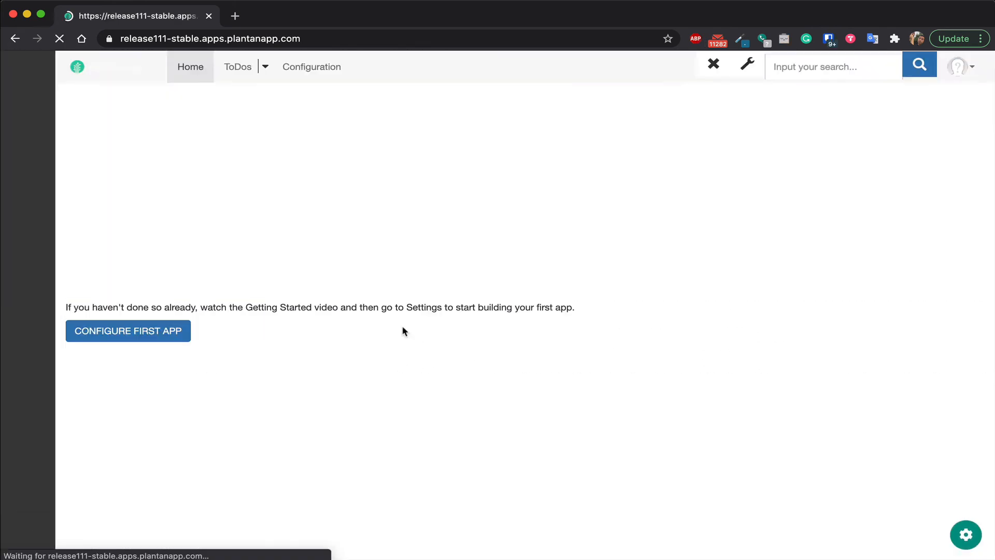